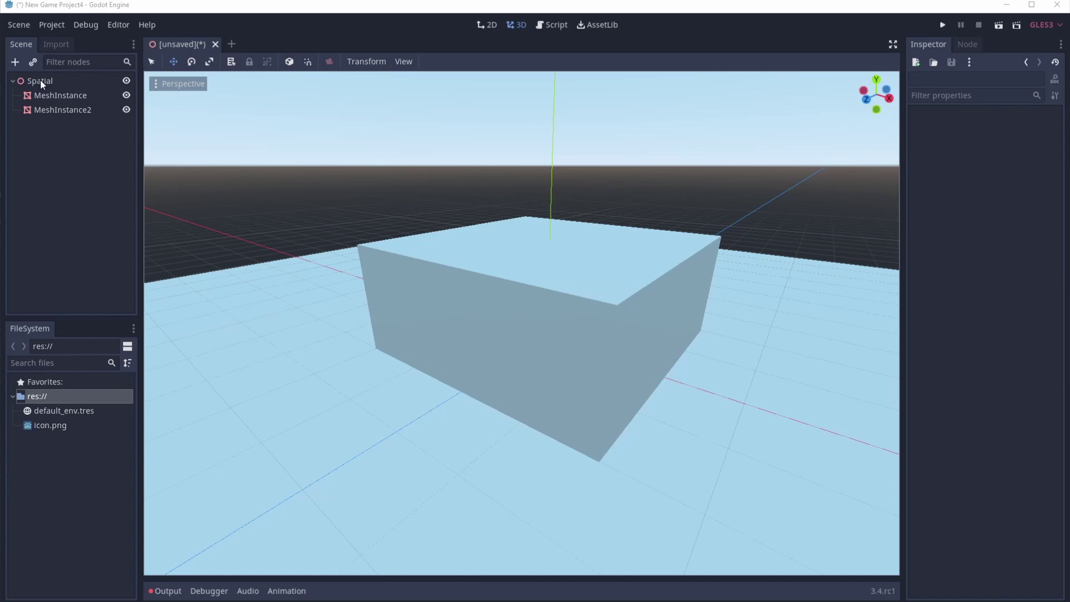
Step: Add a WorldEnvironment child node under Spatial and give it a new Environment resource
right_click(40, 79)
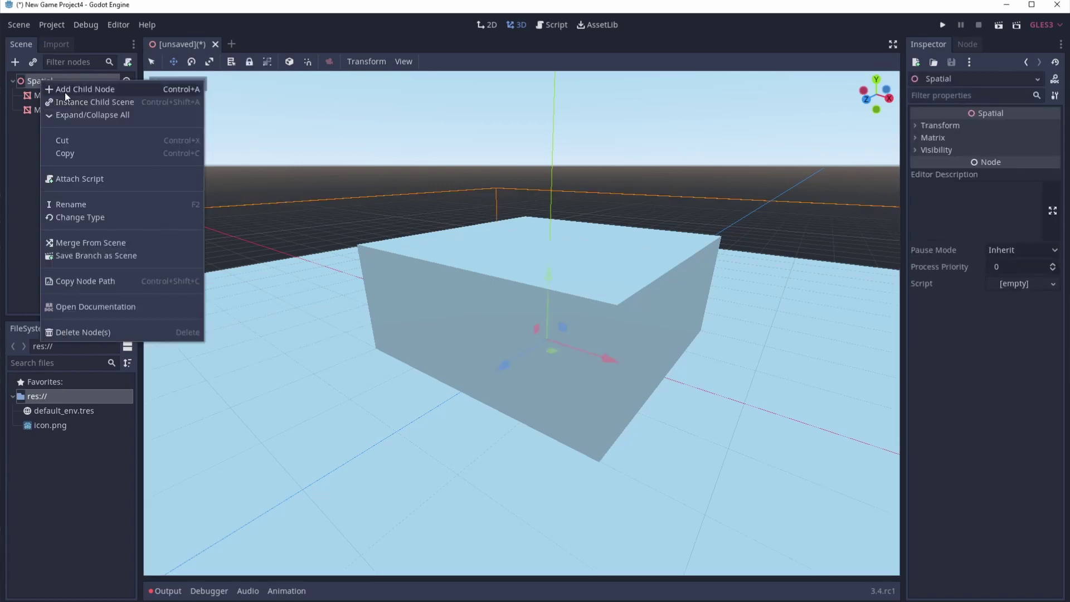
left_click(65, 92)
type("env")
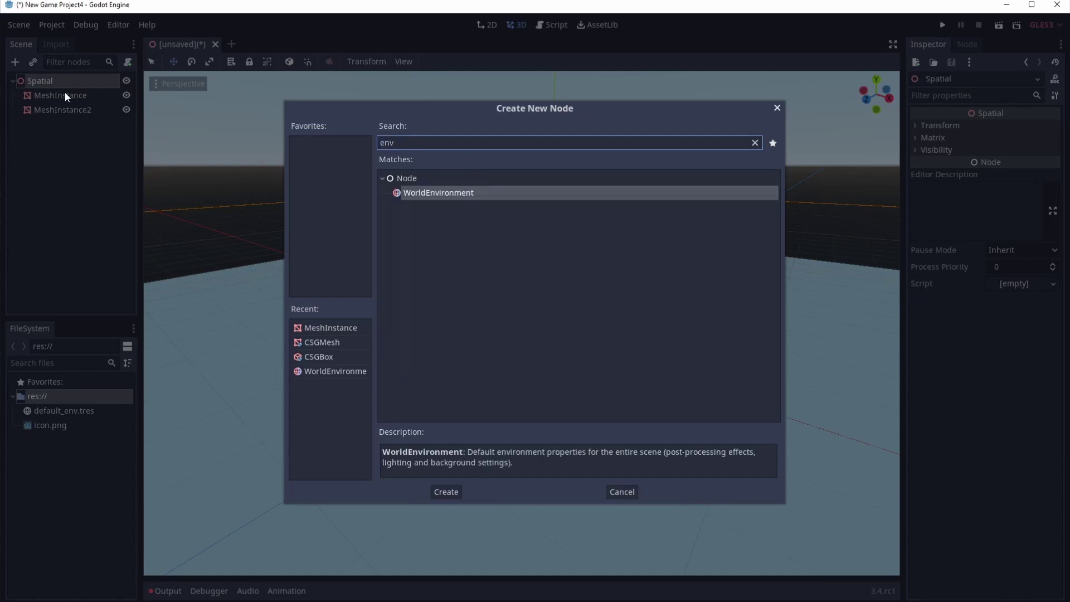
key("Return")
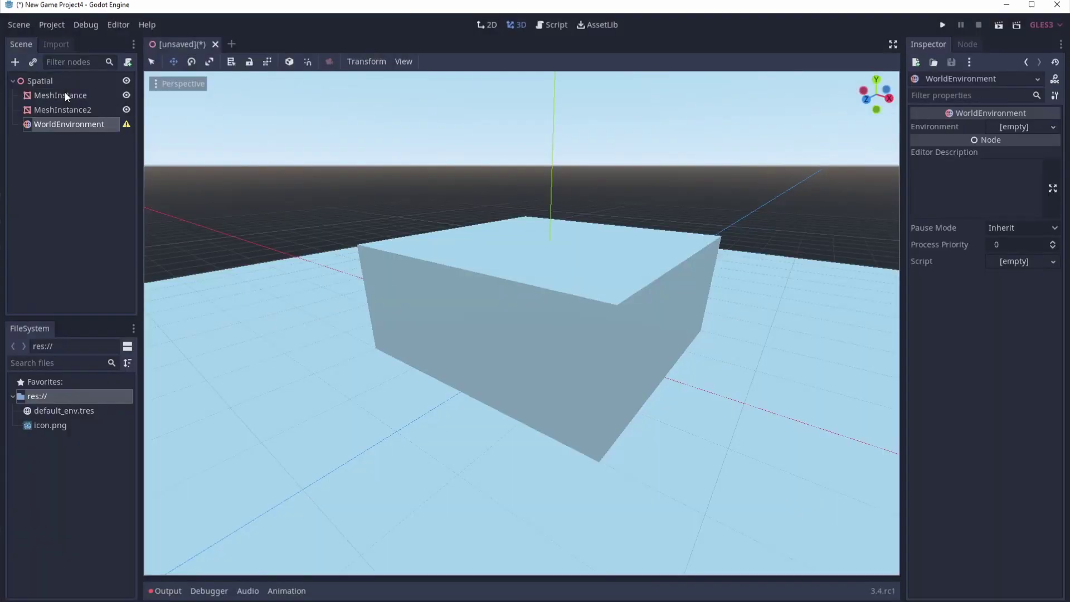
left_click(1054, 127)
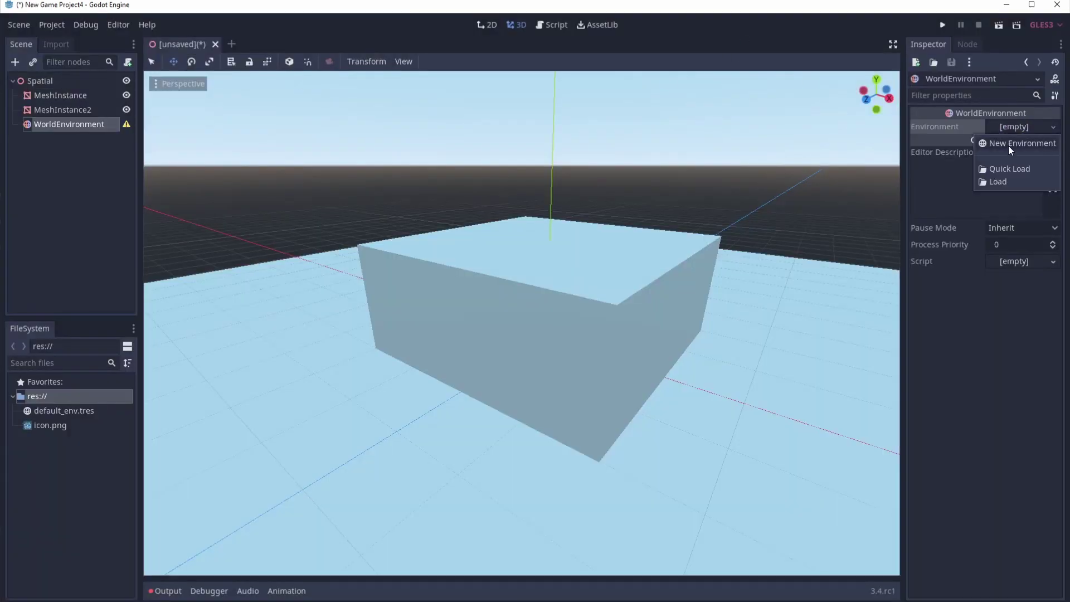
left_click(1009, 146)
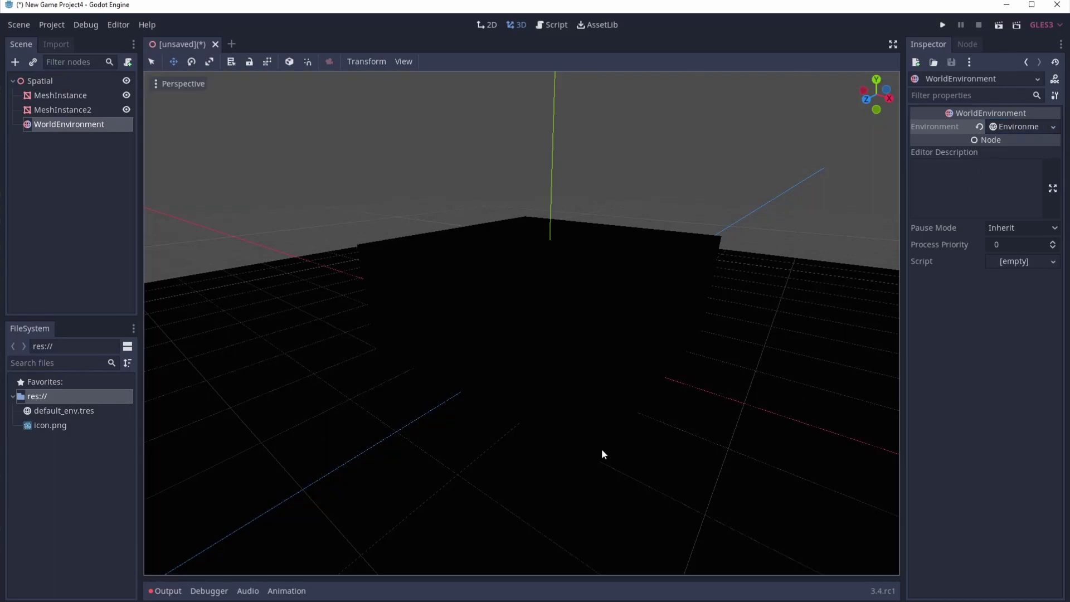
Step: Set the Environment's background mode to Sky with a new ProceduralSky
left_click(996, 126)
left_click(948, 144)
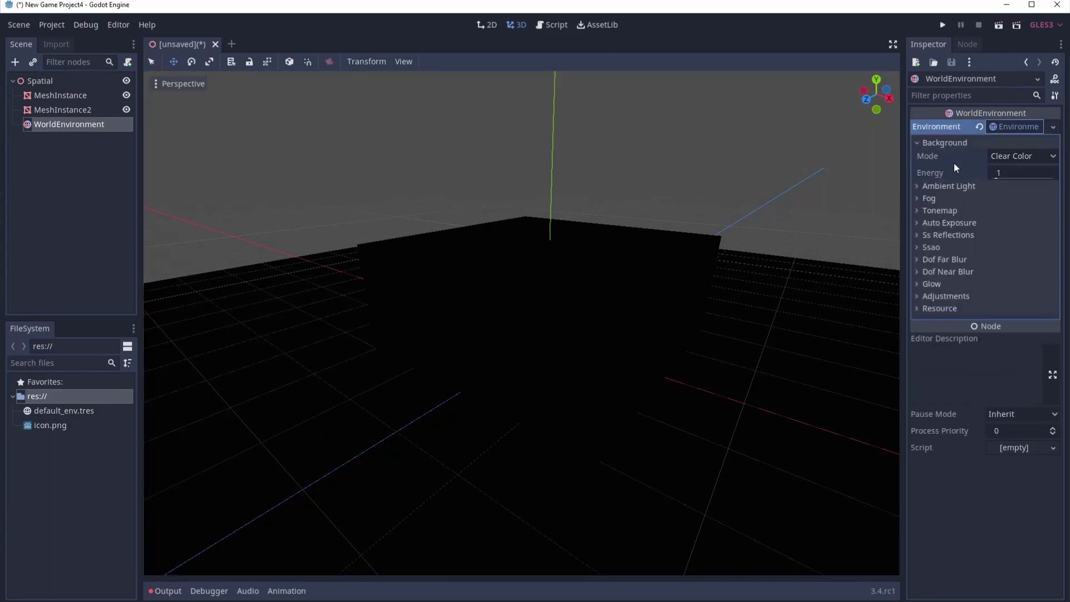
left_click(973, 187)
left_click(1015, 156)
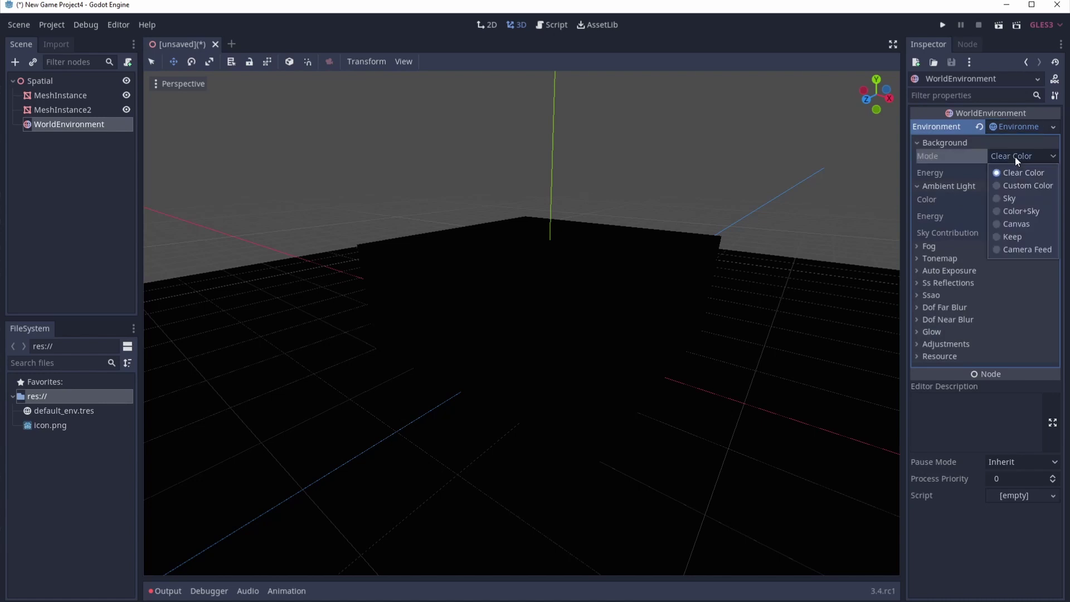
left_click(994, 199)
left_click(1029, 172)
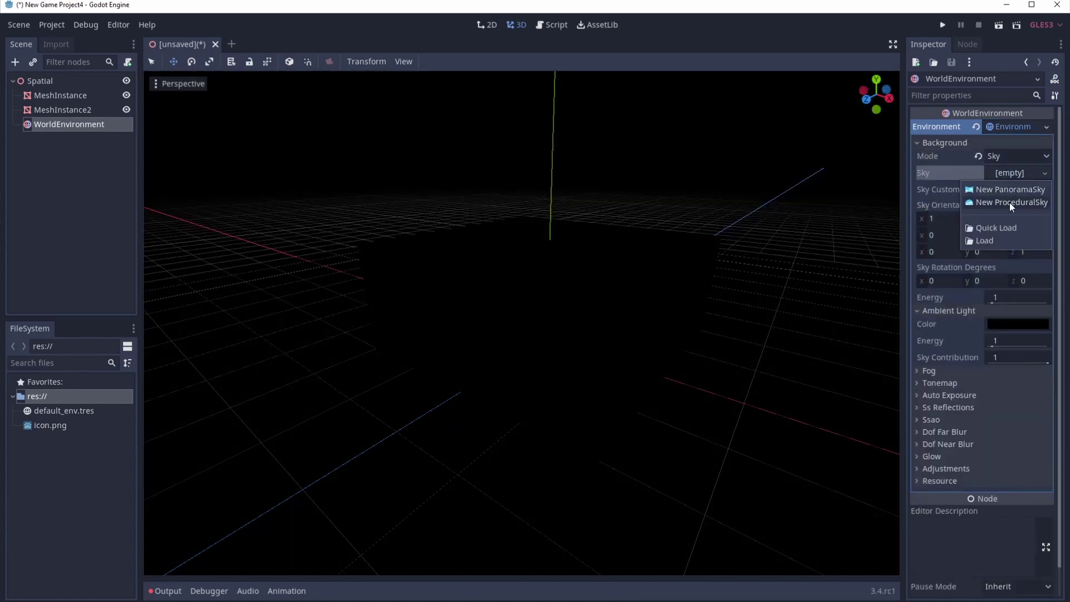
left_click(1009, 202)
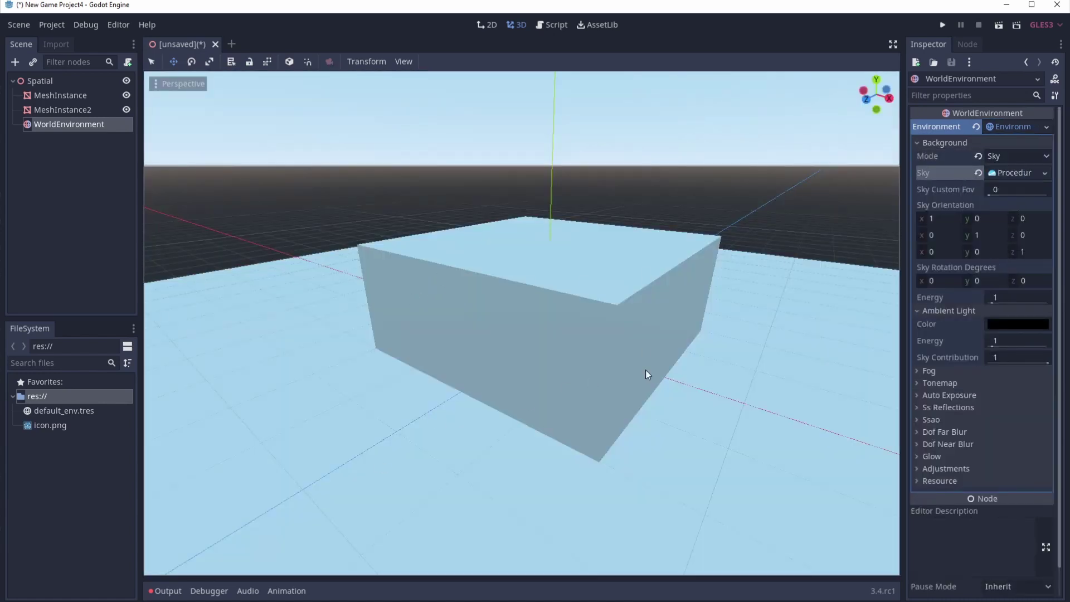
Step: Set the tonemap mode to ACES Fitted, comparing with ACES, and raise exposure slightly
scroll(968, 376, "down", 2)
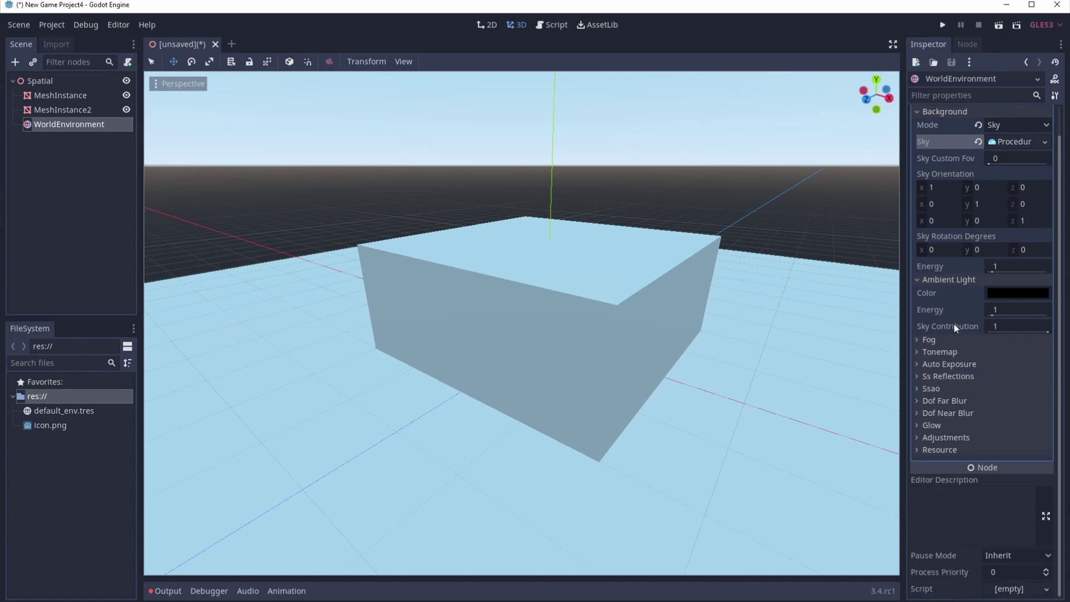
left_click(956, 354)
left_click(1019, 366)
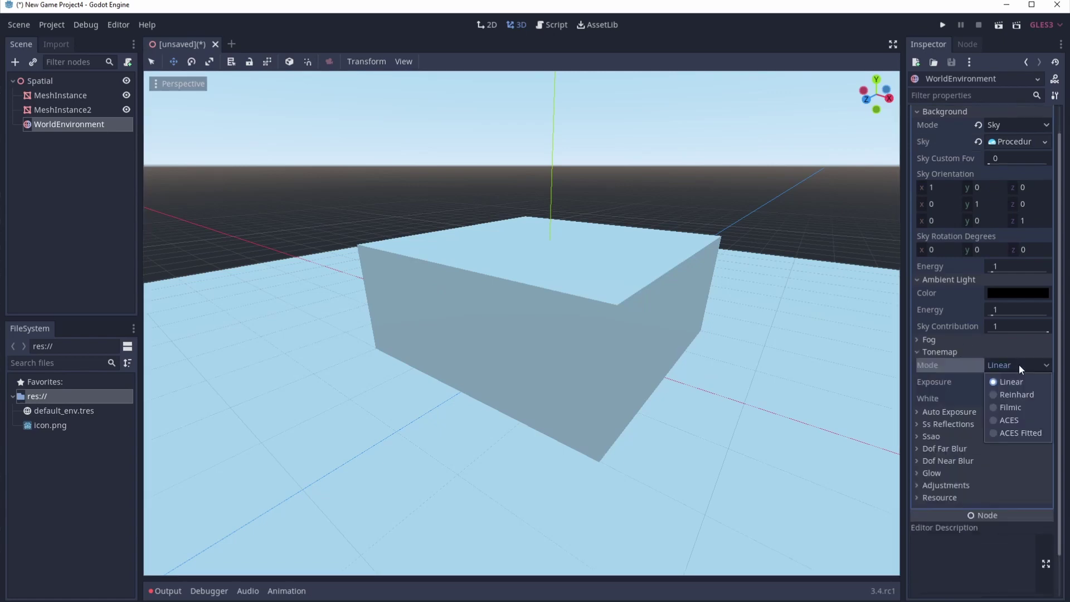
left_click(1006, 427)
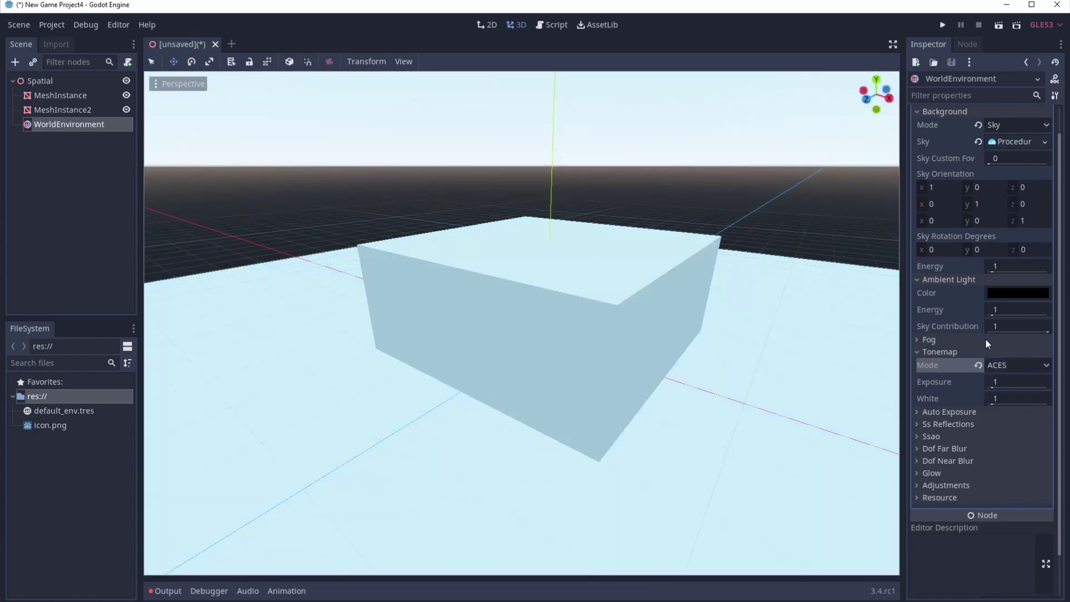
left_click(993, 366)
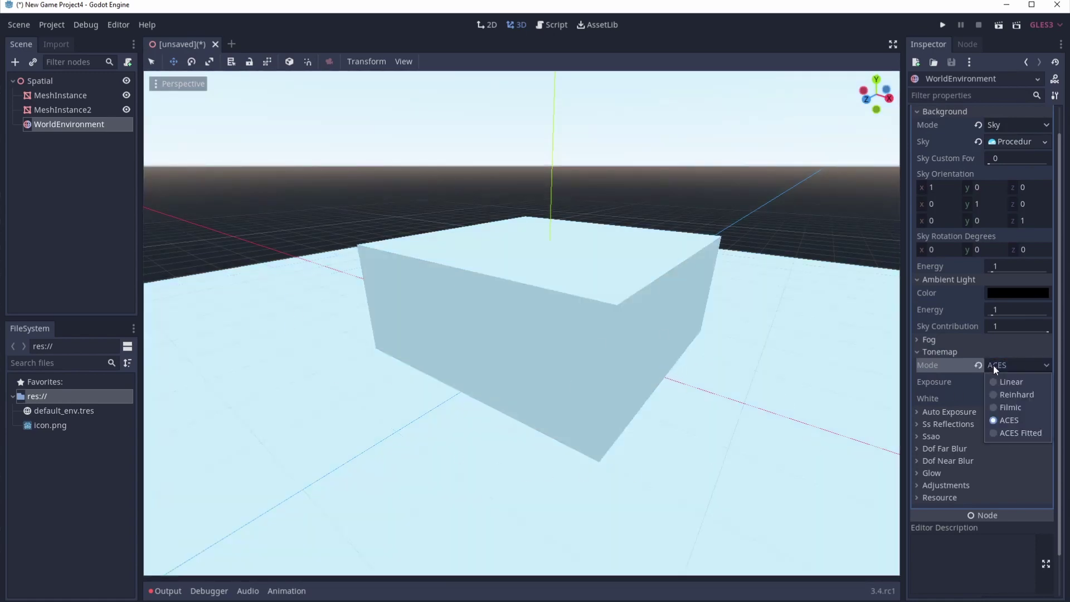
left_click(1003, 434)
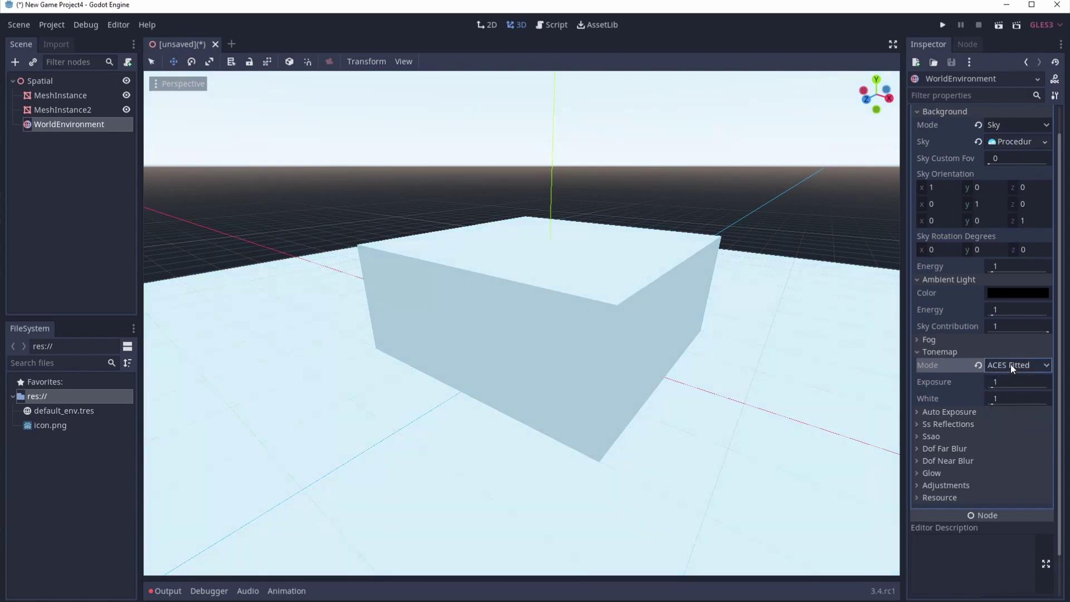
left_click(1011, 363)
left_click(1009, 424)
left_click(1008, 364)
left_click(1007, 433)
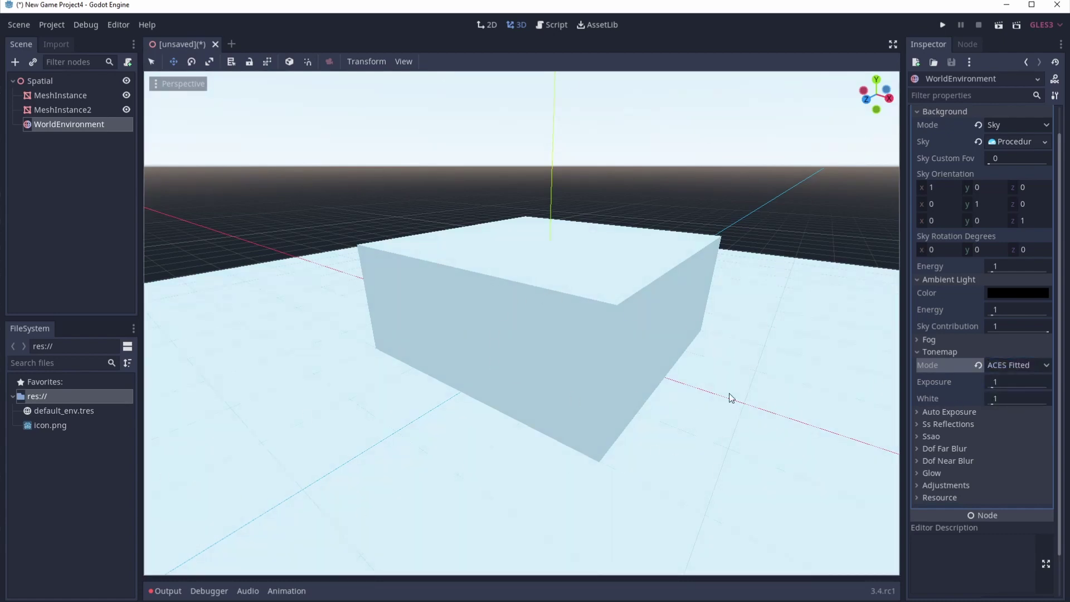
left_click_drag(998, 383, 1006, 383)
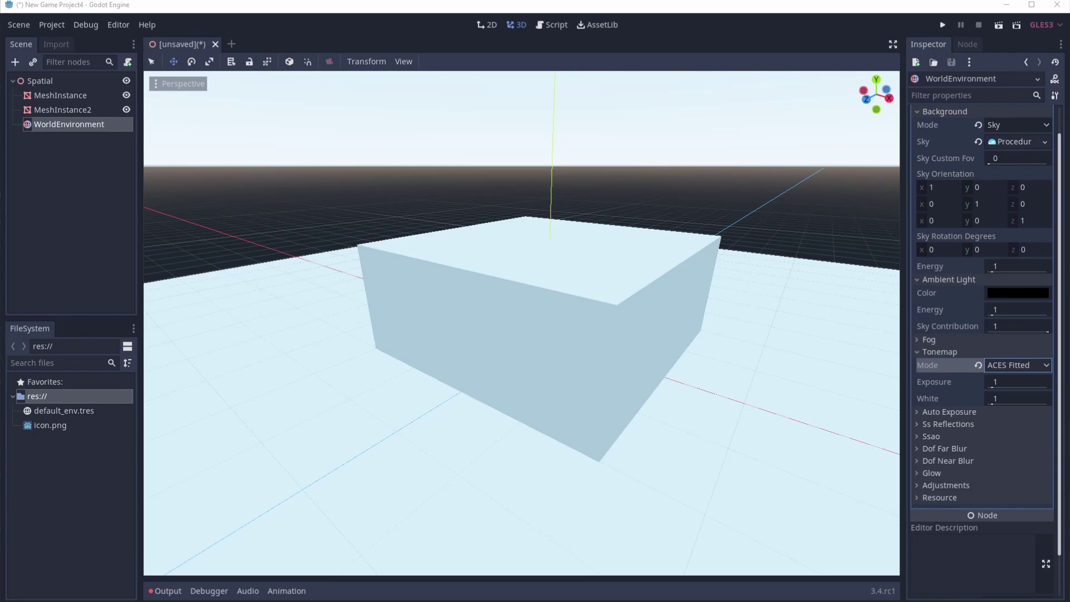
Step: Enable SSAO in the Environment and install the Android build template into the project
left_click(963, 437)
left_click(991, 450)
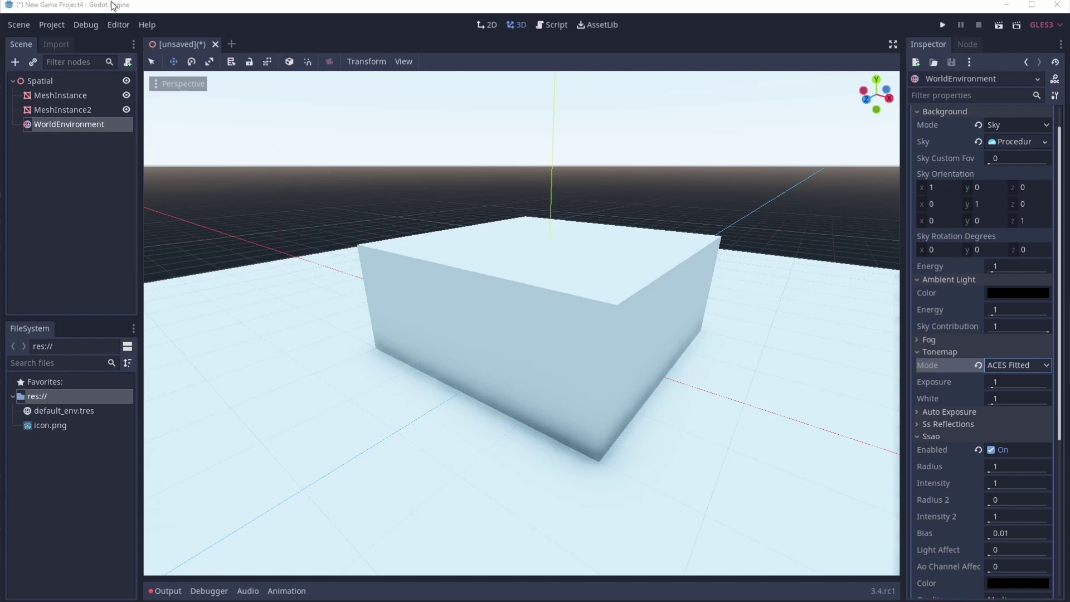
left_click(55, 22)
left_click(79, 103)
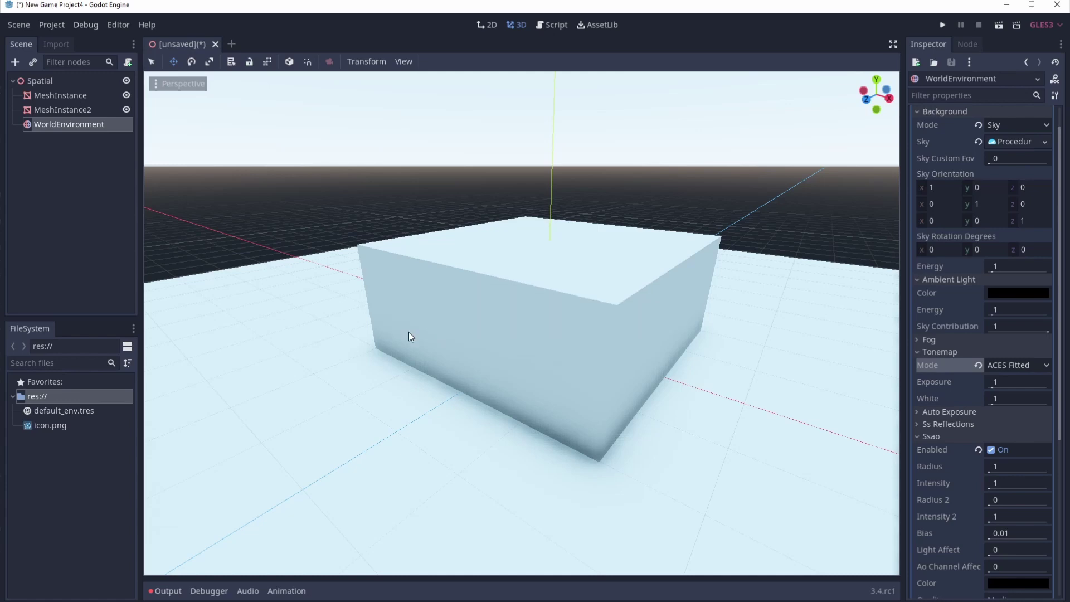
Step: Open the res:// folder in File Explorer and run 'code .' from a command prompt there
right_click(32, 394)
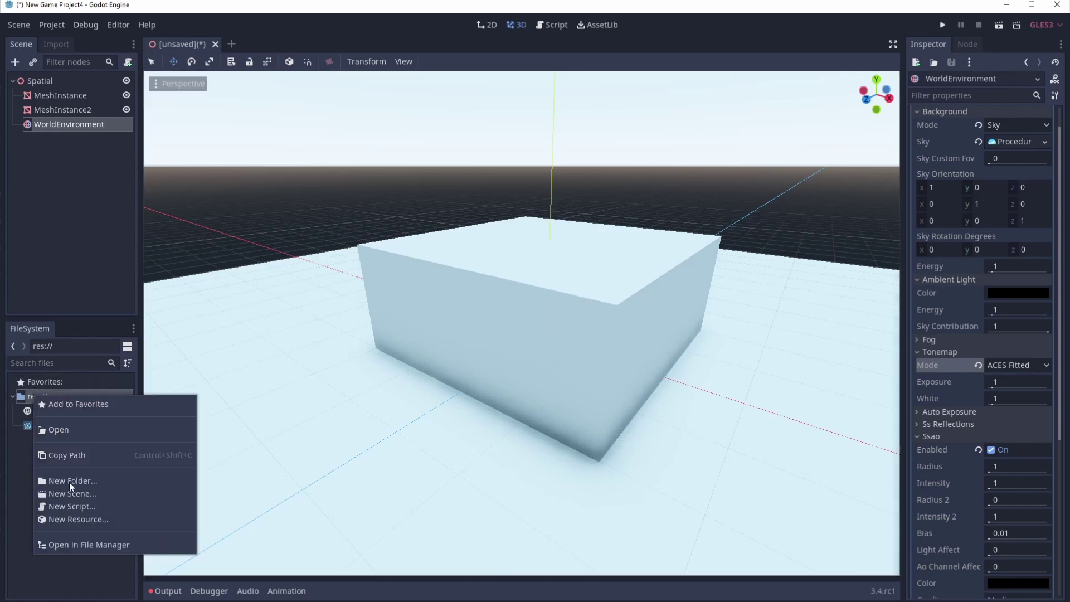
left_click(80, 543)
left_click(334, 268)
type("cmd")
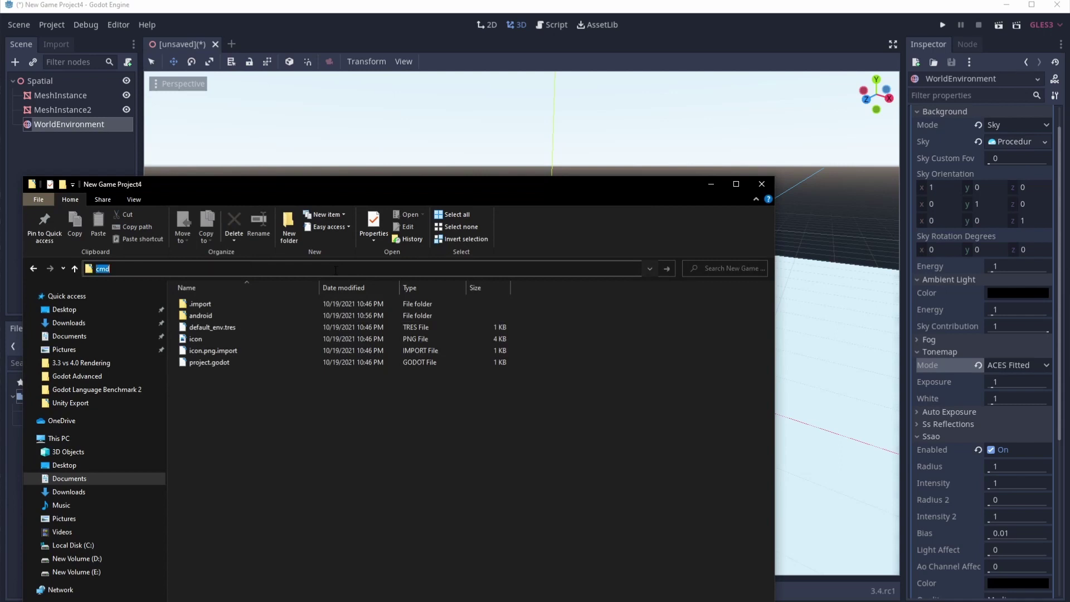
key("Return")
type("code .")
key("Return")
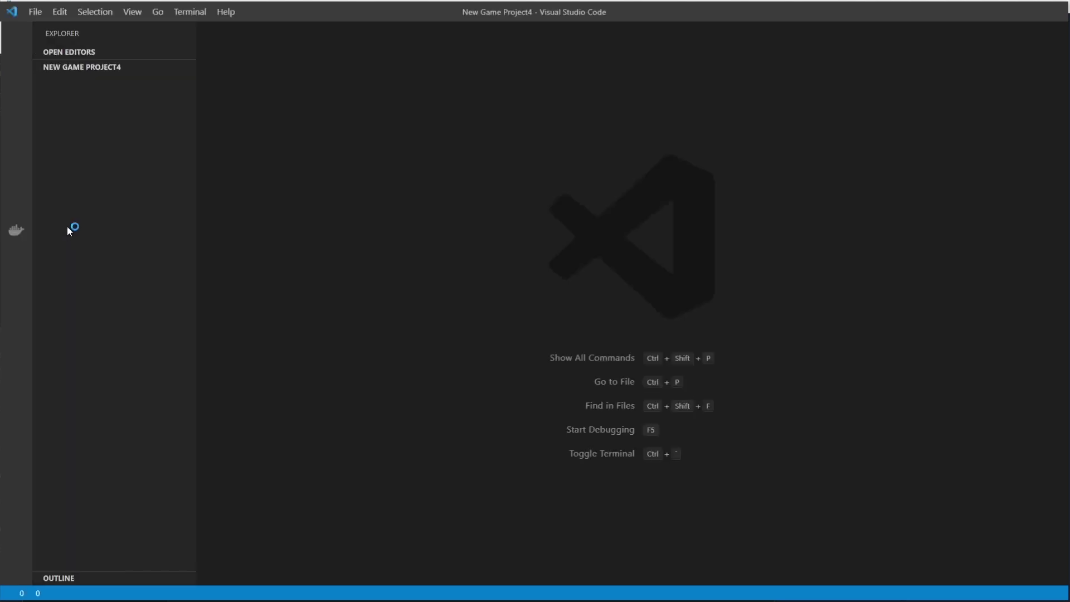
Step: Open android/build/config.gradle and select the compileSdk value 30 and the javaVersion line
left_click(50, 115)
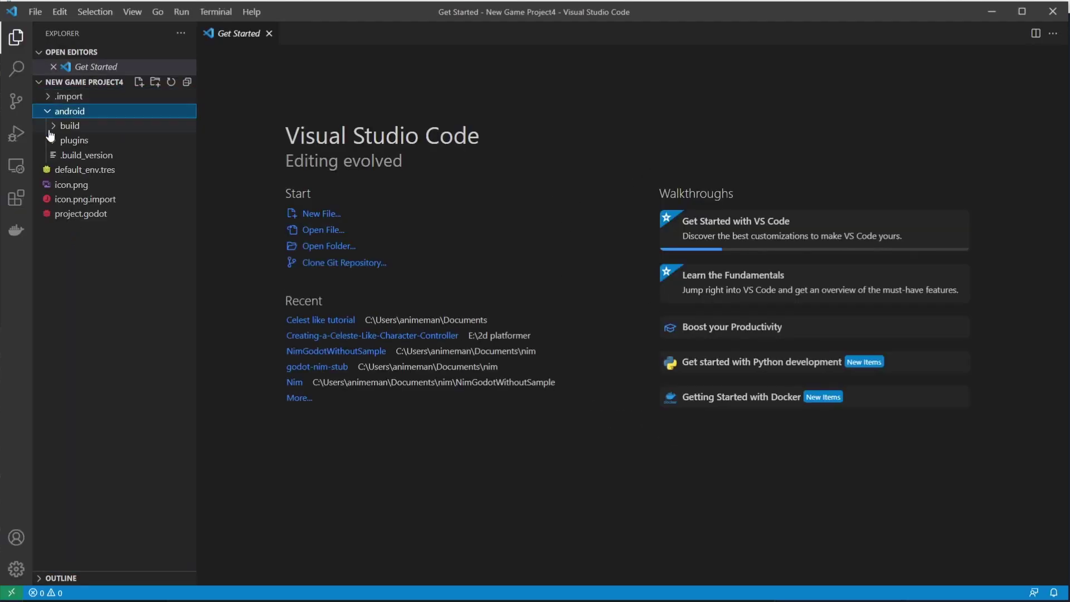
left_click(55, 129)
left_click(89, 258)
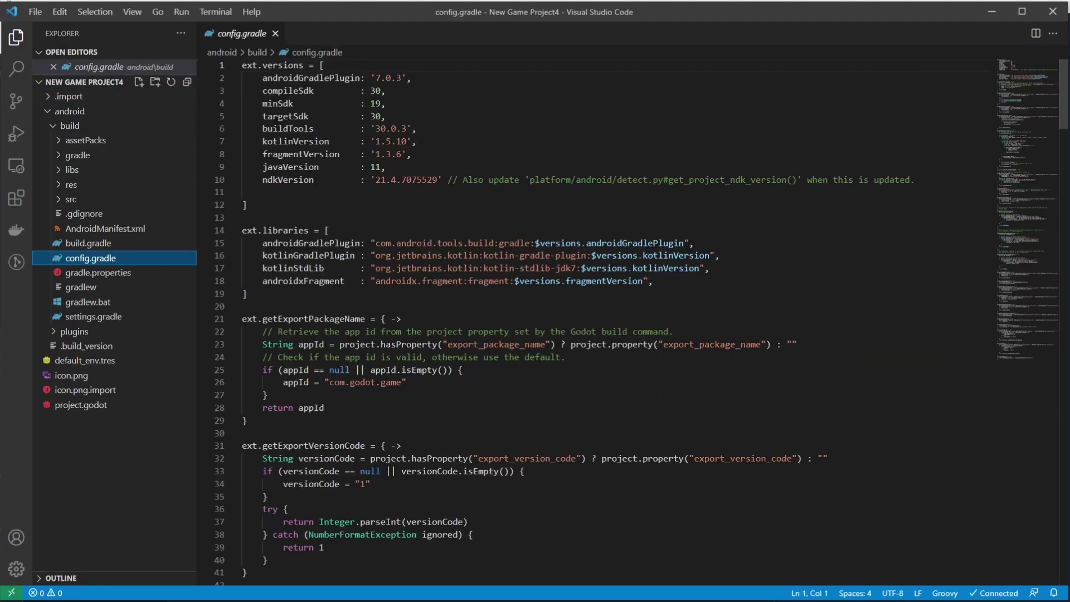
double_click(376, 91)
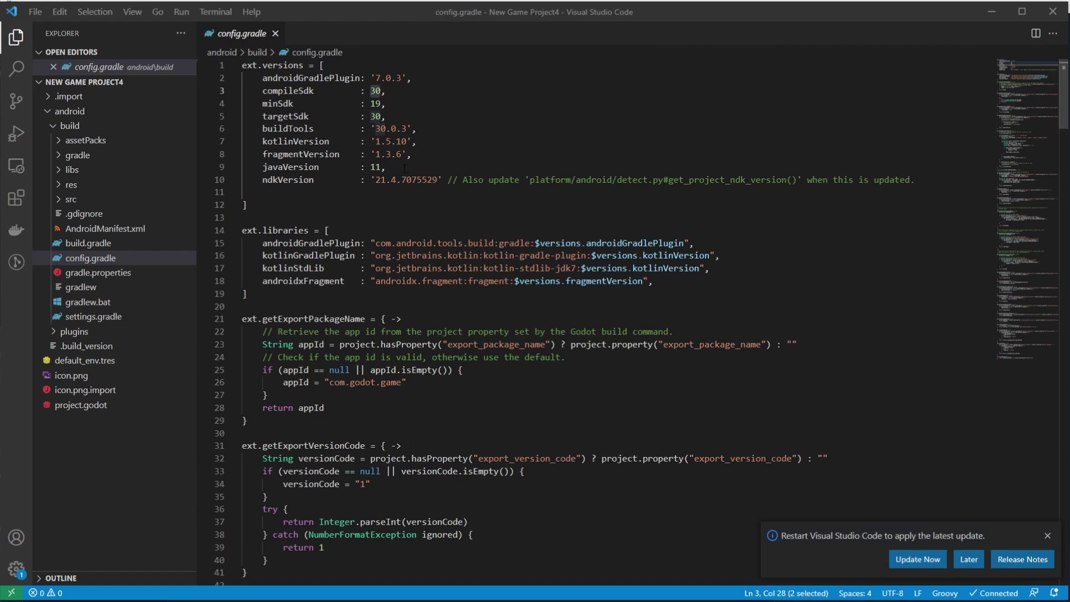
left_click_drag(401, 164, 248, 167)
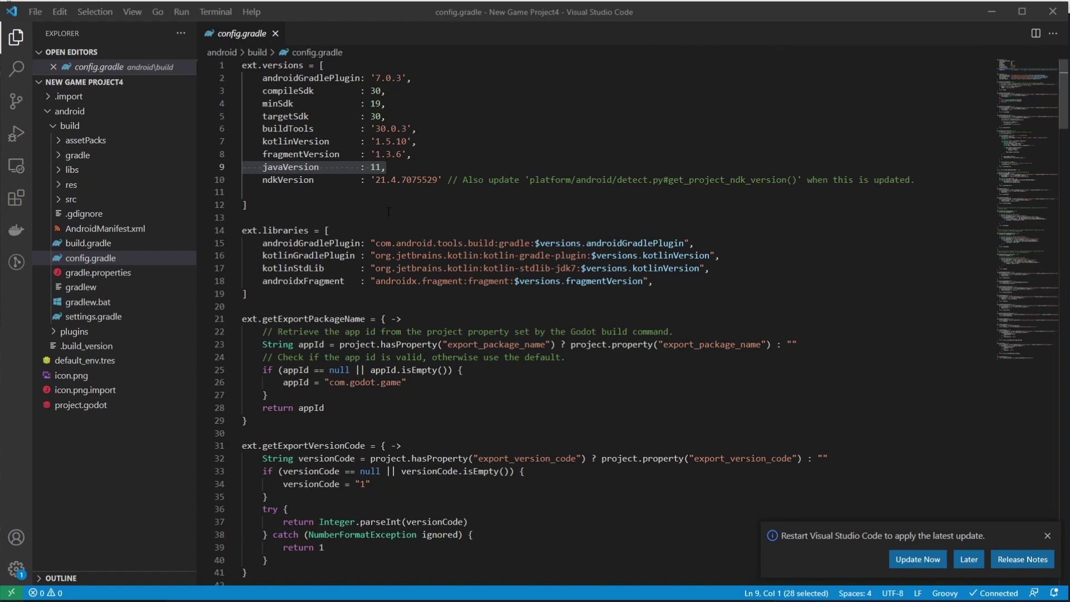
left_click_drag(392, 168, 242, 166)
key("alt+Tab")
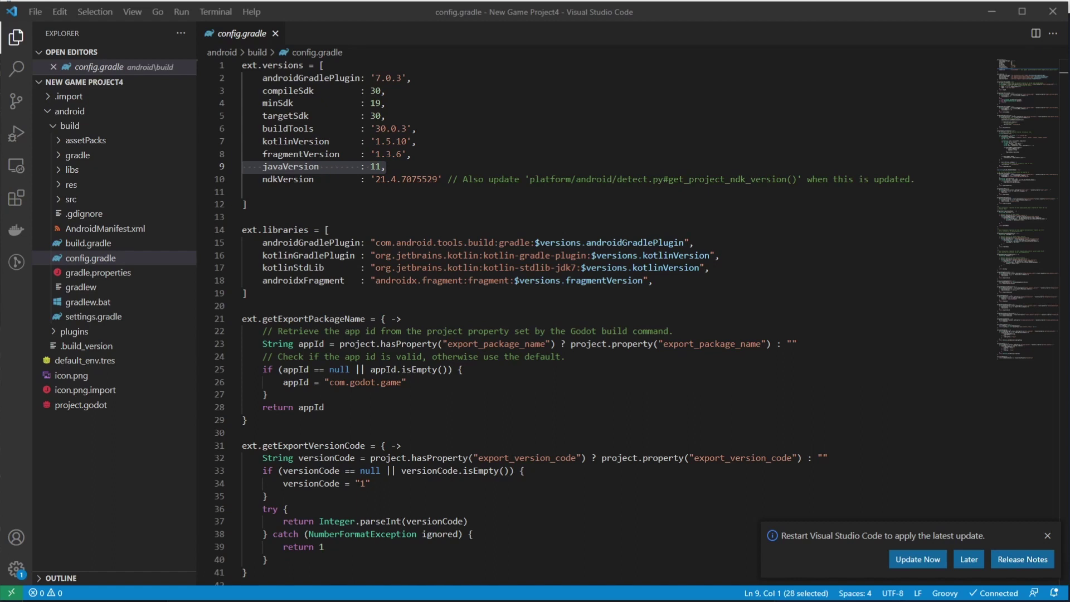
Step: Back in Godot, add a Listener2D child node under Spatial via a 'list' search
key("alt+Tab")
right_click(77, 83)
left_click(92, 87)
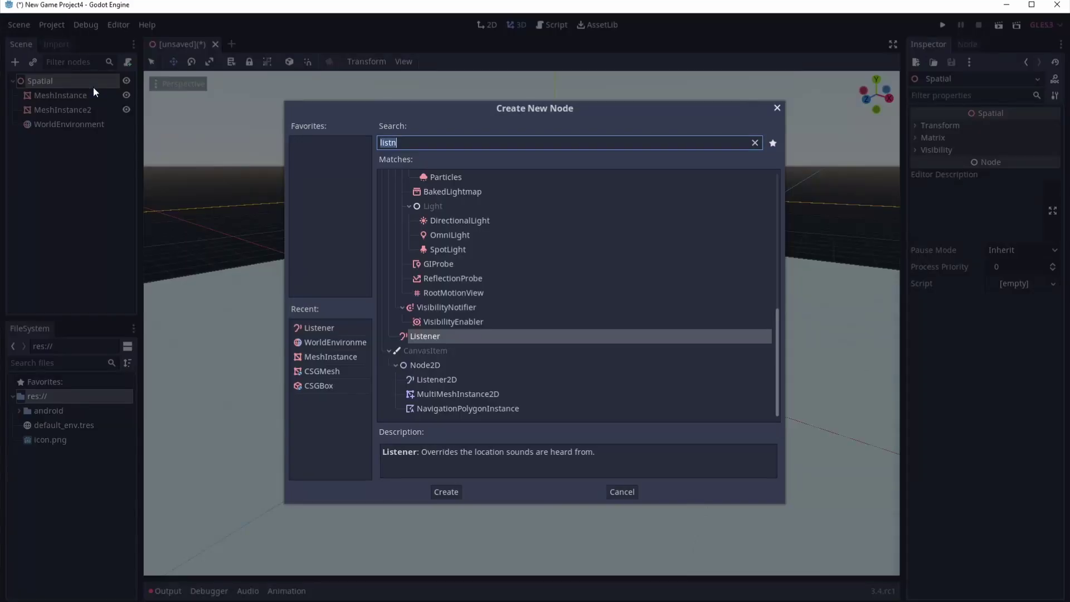
type("list")
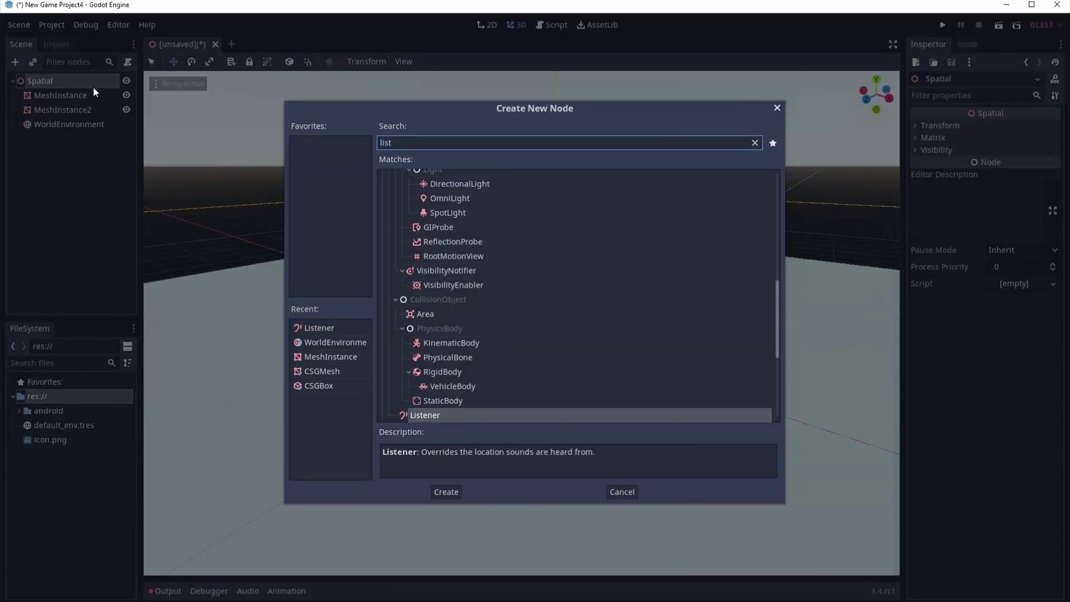
scroll(566, 342, "down", 5)
scroll(519, 332, "down", 2)
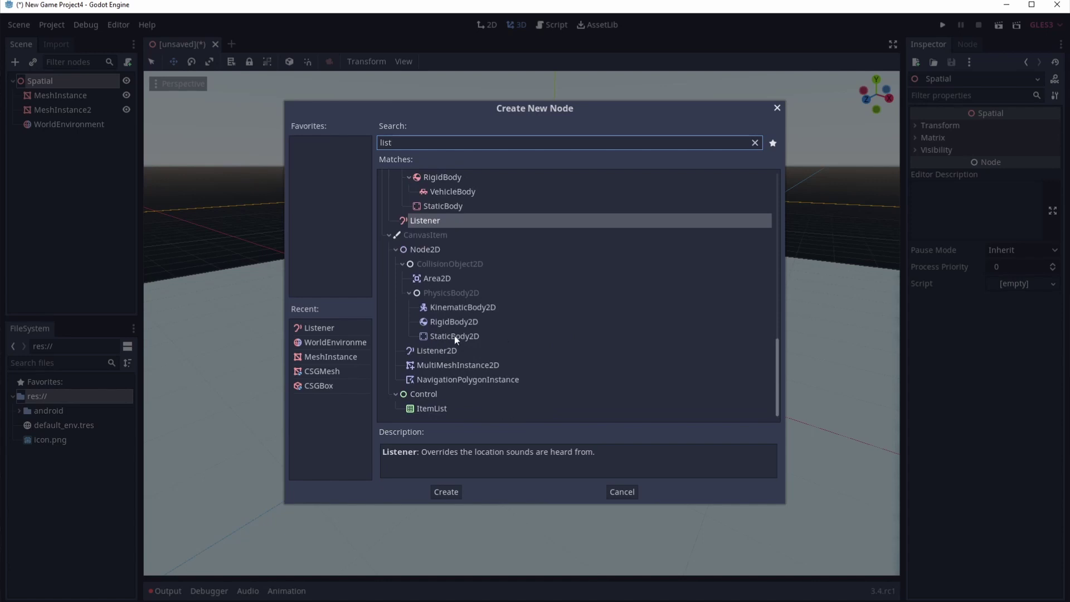
left_click(426, 353)
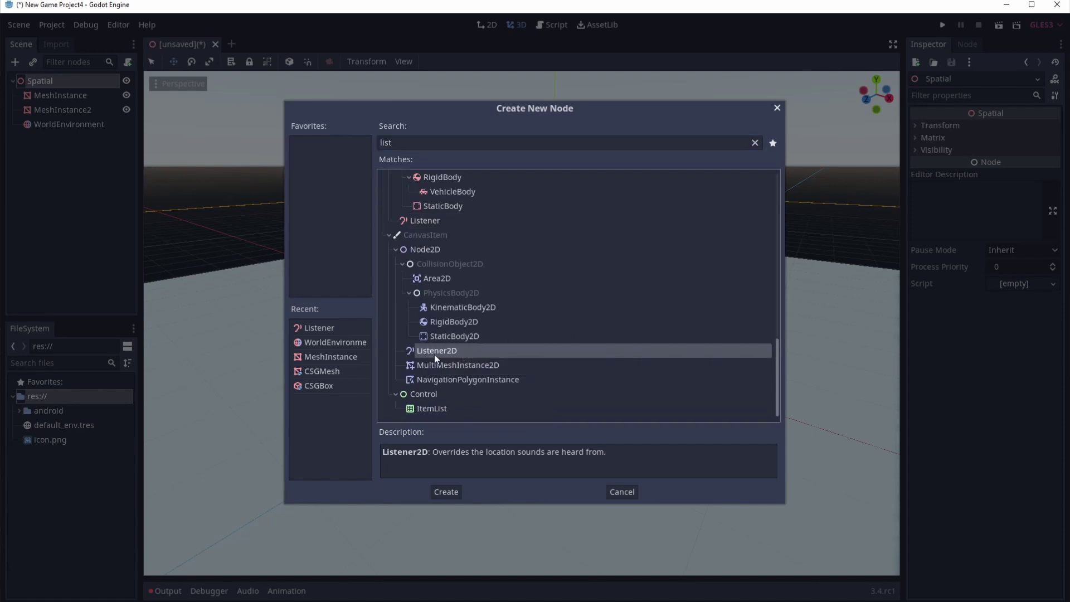
double_click(441, 355)
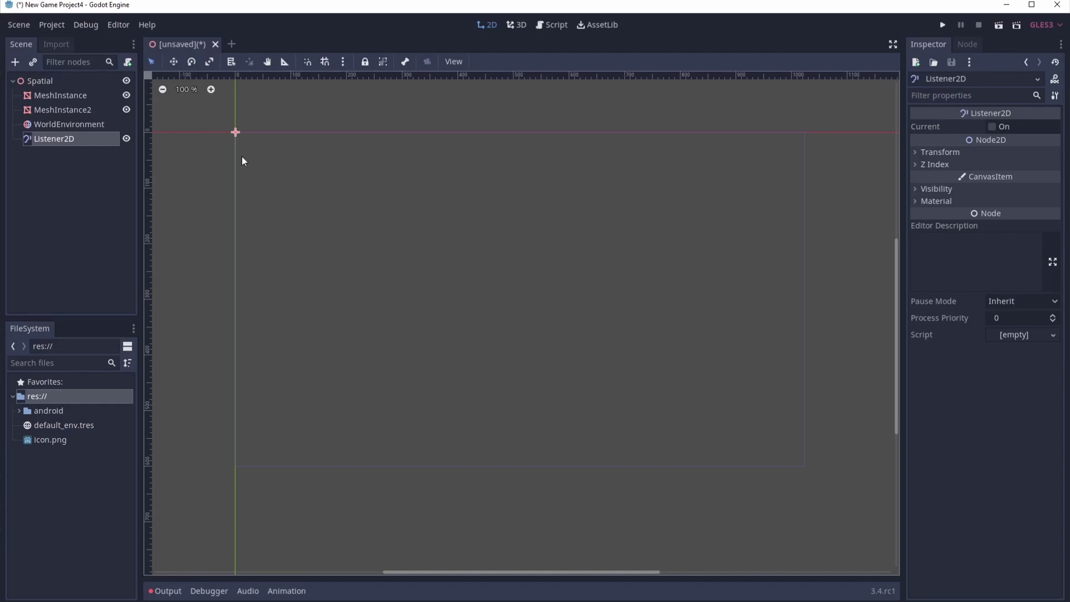
Step: Move the Listener2D away from the origin and tick Current to make it the active listener
left_click_drag(229, 119, 669, 195)
left_click(991, 128)
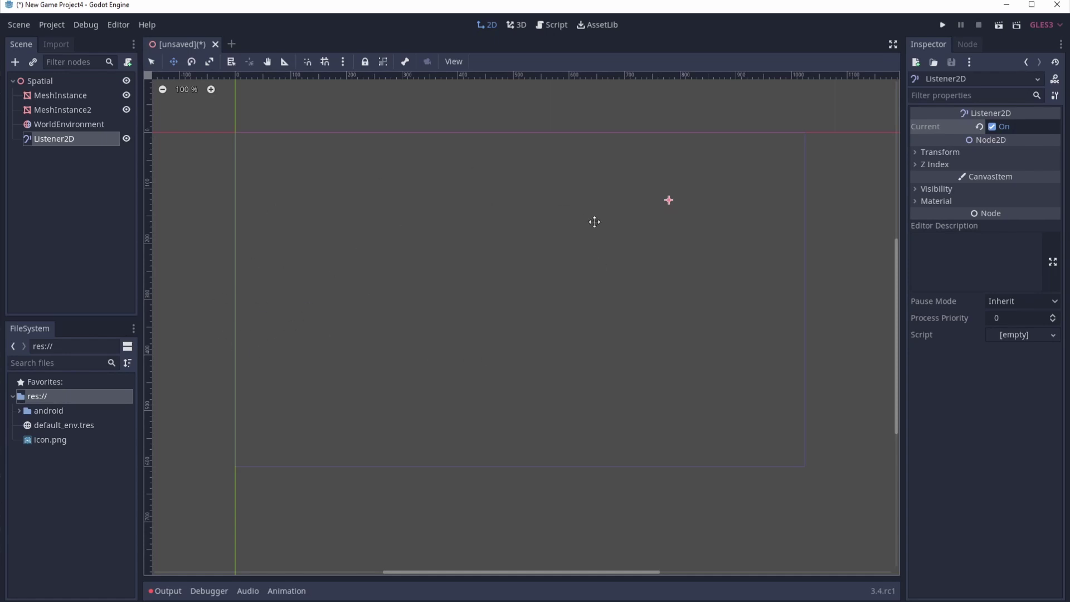
left_click_drag(669, 200, 725, 178)
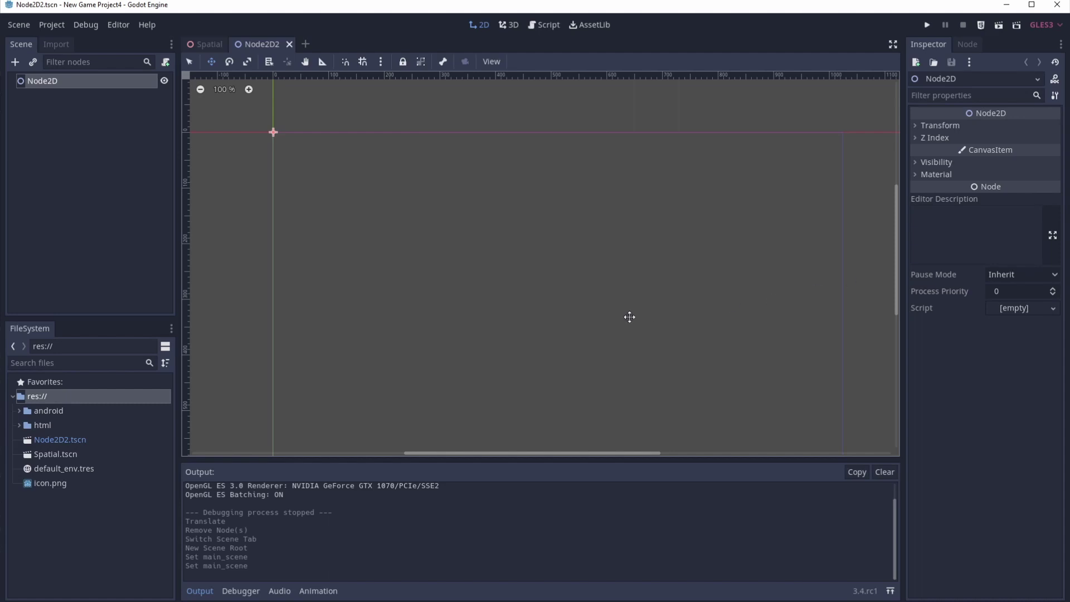
Step: Enable Progressive Web App in the HTML5 export preset and close the export dialog
left_click(52, 25)
left_click(67, 93)
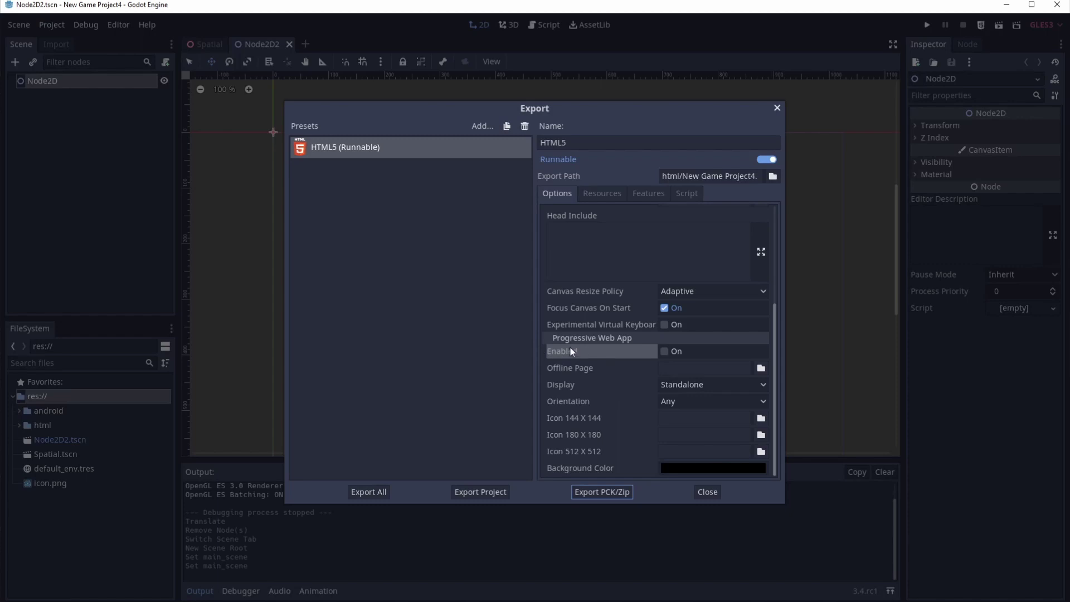
left_click(326, 154)
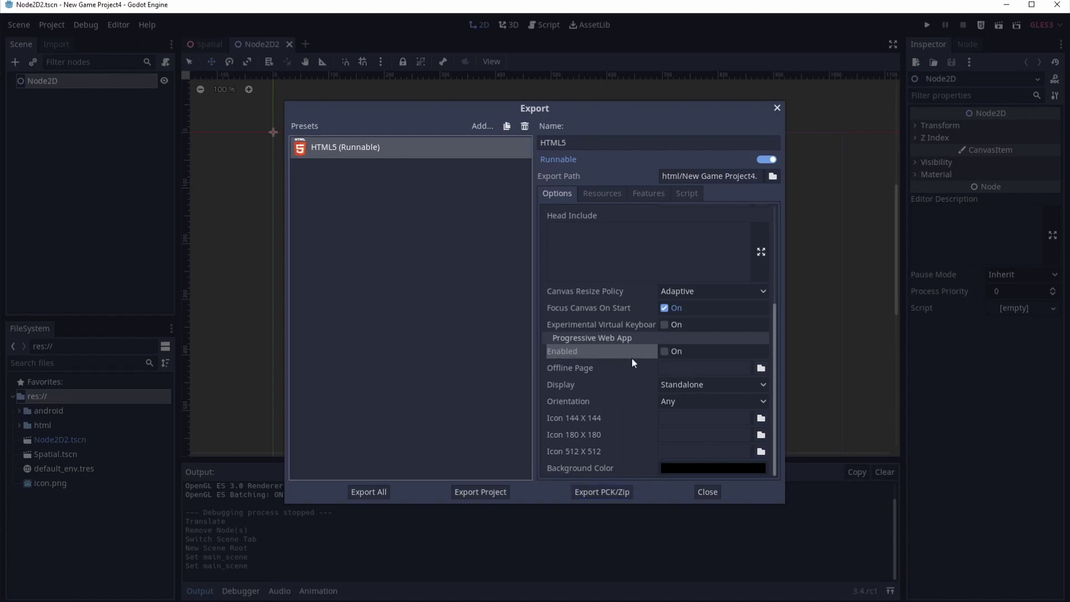
left_click(663, 353)
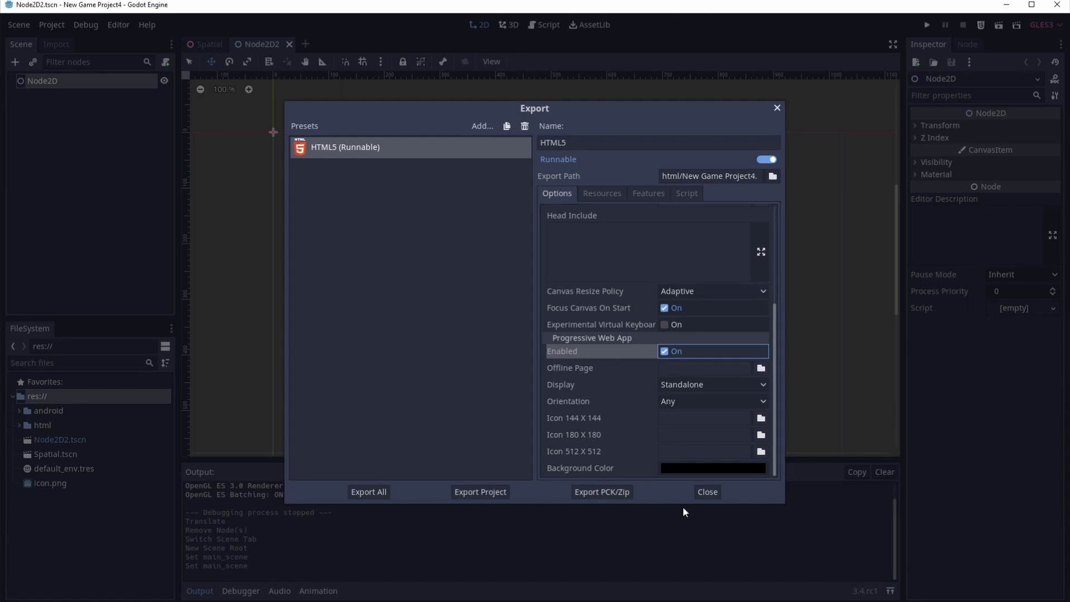
left_click(707, 493)
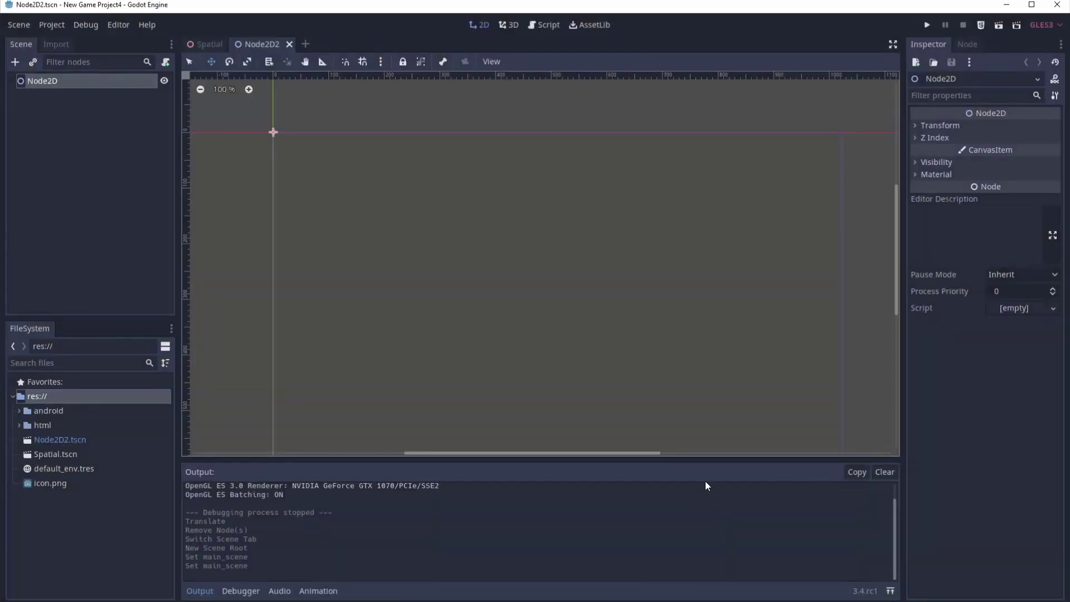
left_click(981, 29)
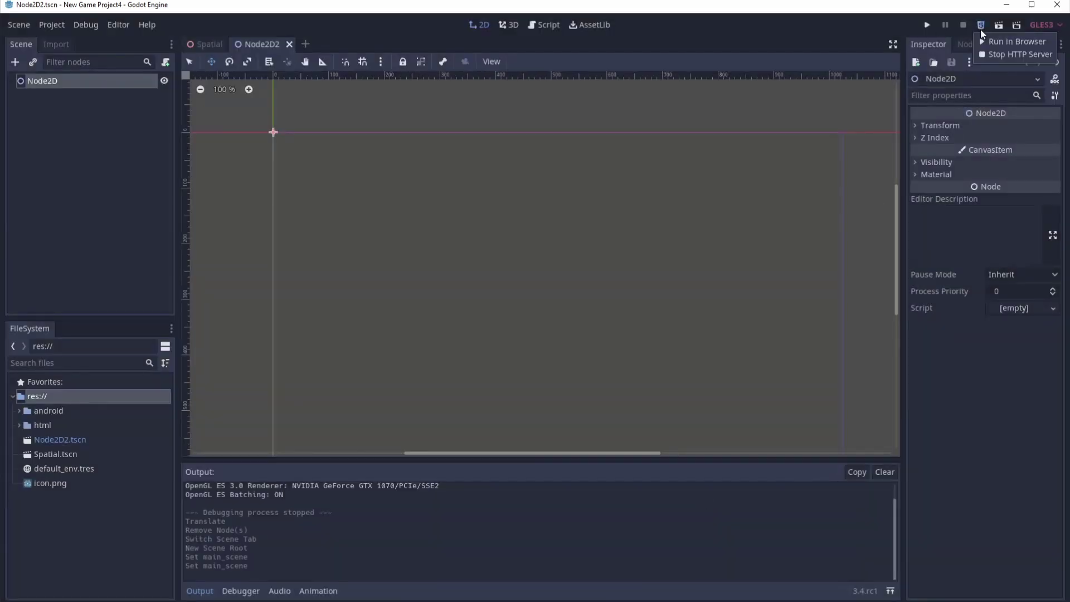
Step: Run the HTML5 export in Brave and install it as an app from the address bar
left_click(1016, 42)
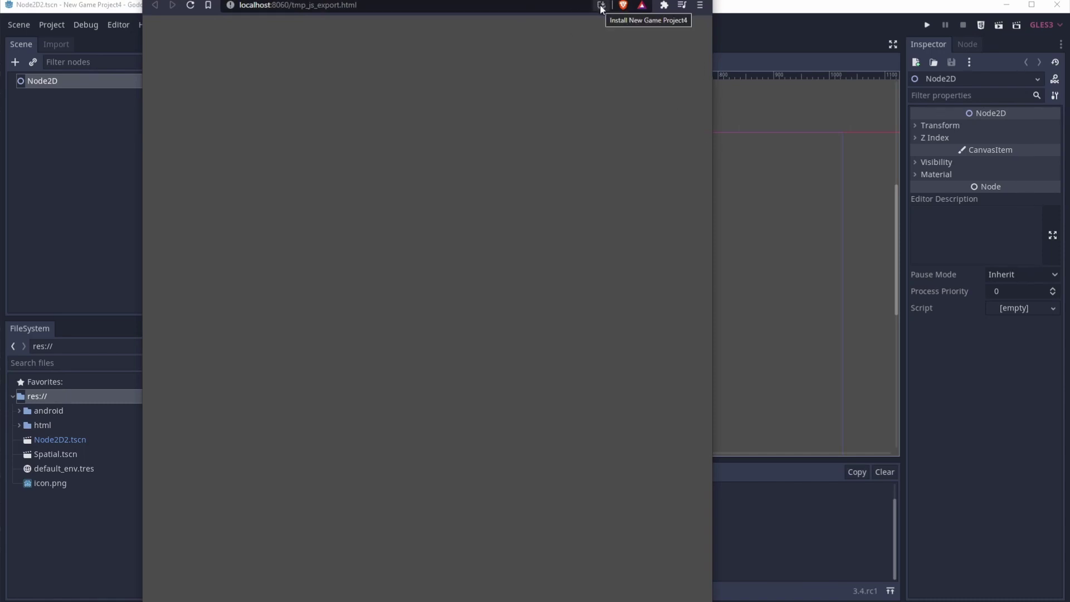
left_click(602, 6)
left_click_drag(526, 7, 547, 29)
left_click(613, 40)
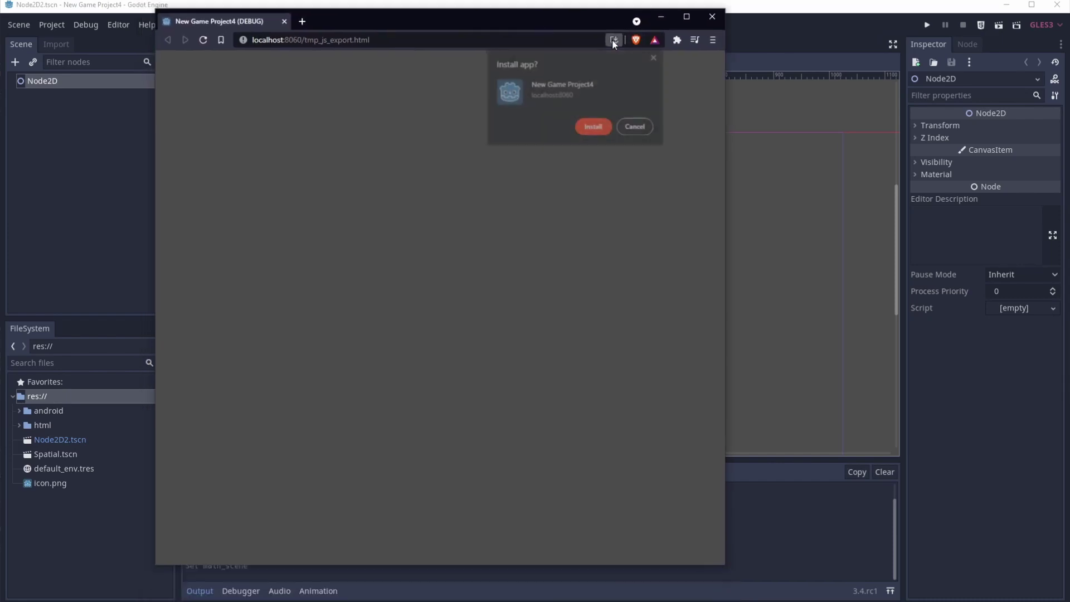
left_click(595, 127)
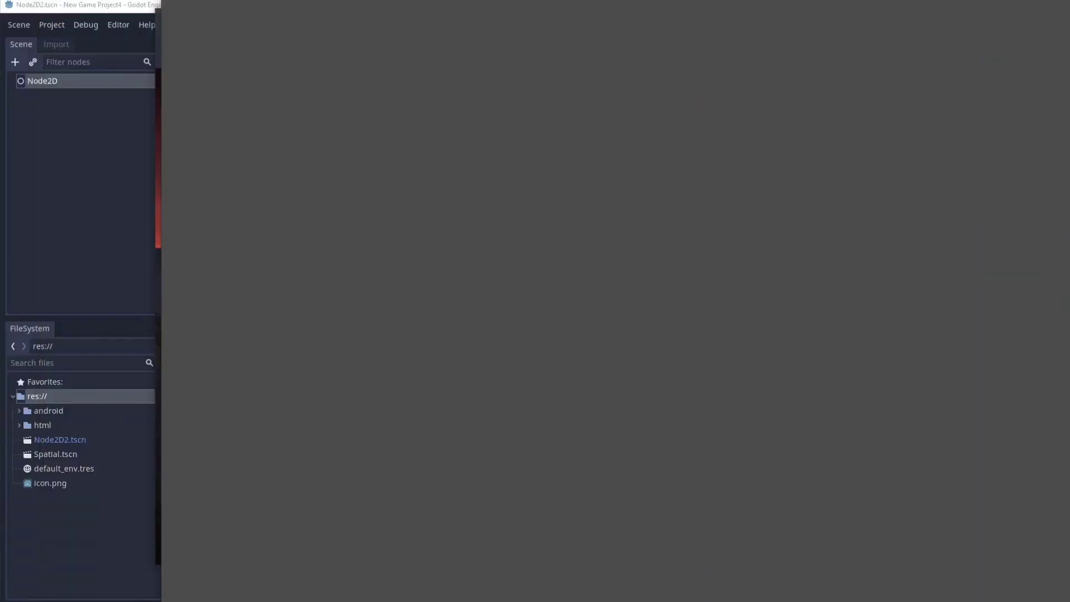
Step: Move the New Game Project4 (DEBUG) app window up near the top of the screen
left_click_drag(309, 253, 220, 54)
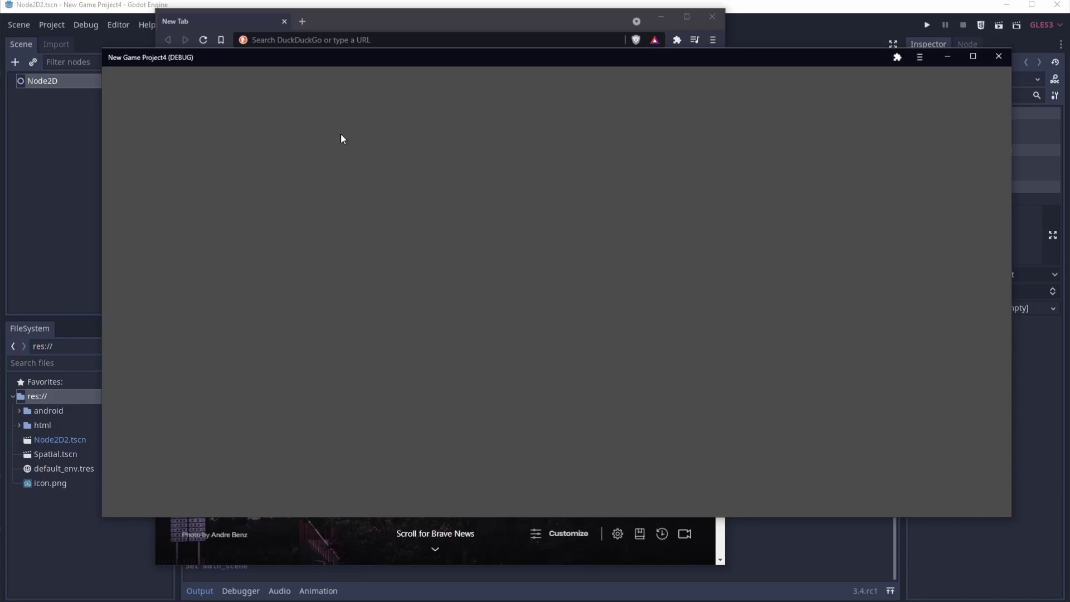
mouse_move(744, 63)
left_mouse_down()
mouse_move(749, 89)
mouse_move(746, 79)
left_mouse_up()
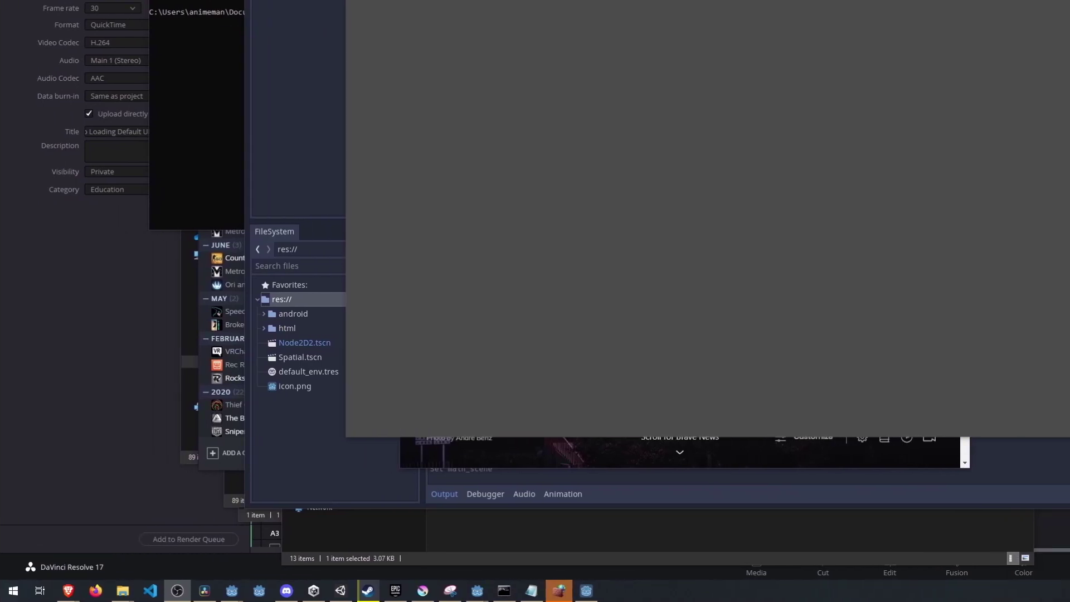
Step: Search 'new' in the Start menu and launch the installed New Game Project4 app
left_click(17, 593)
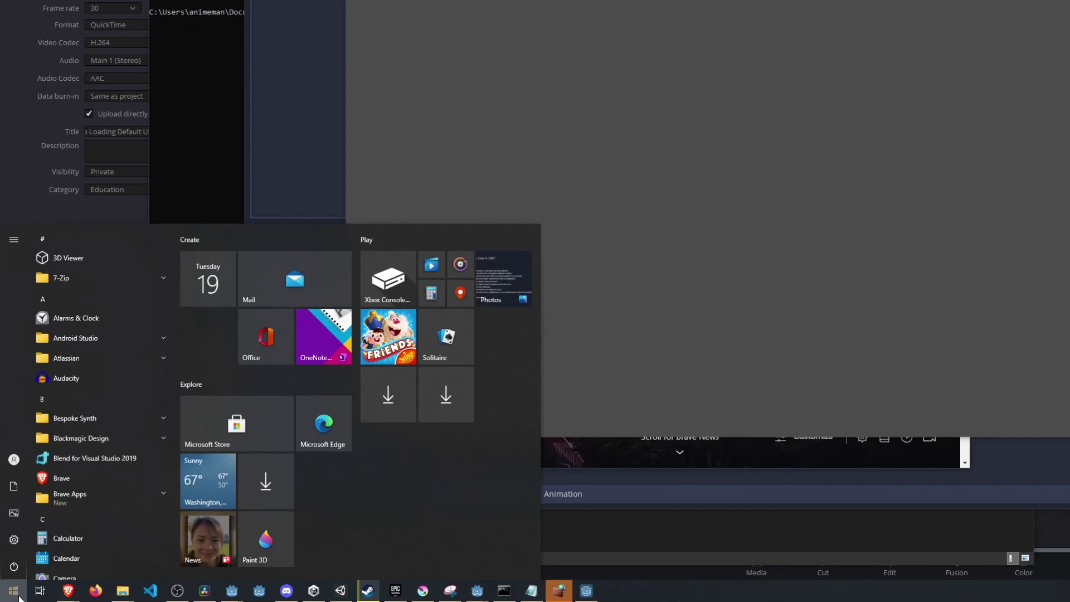
type("new")
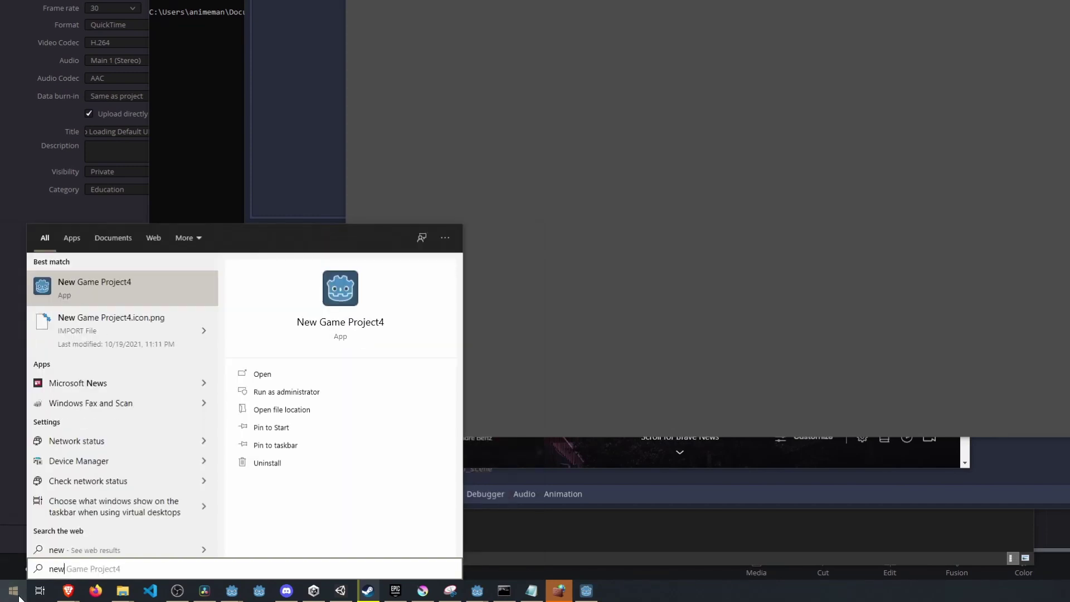
left_click(92, 286)
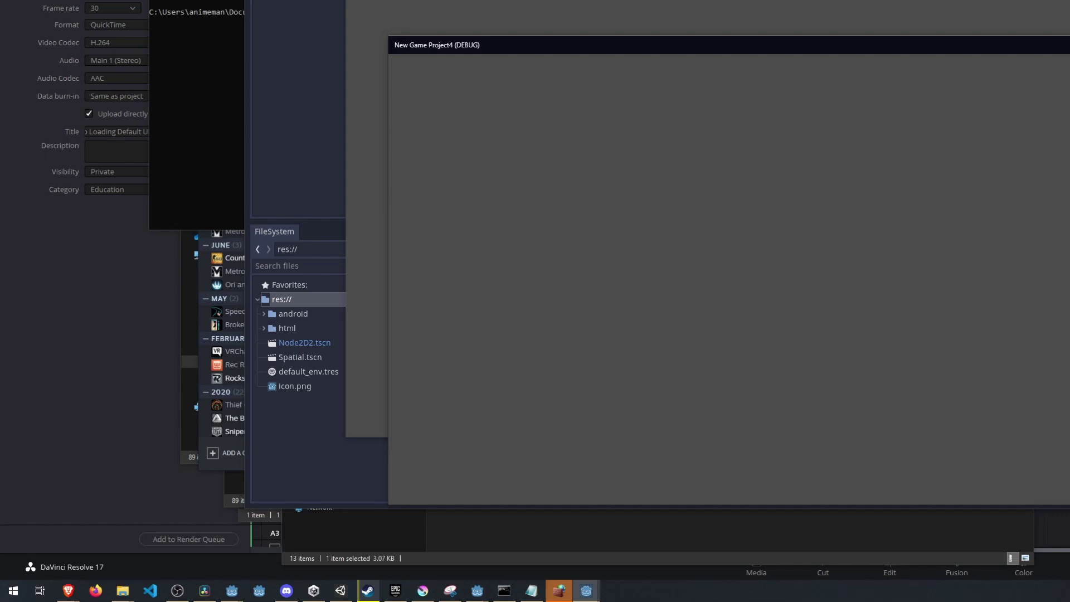
left_click(13, 590)
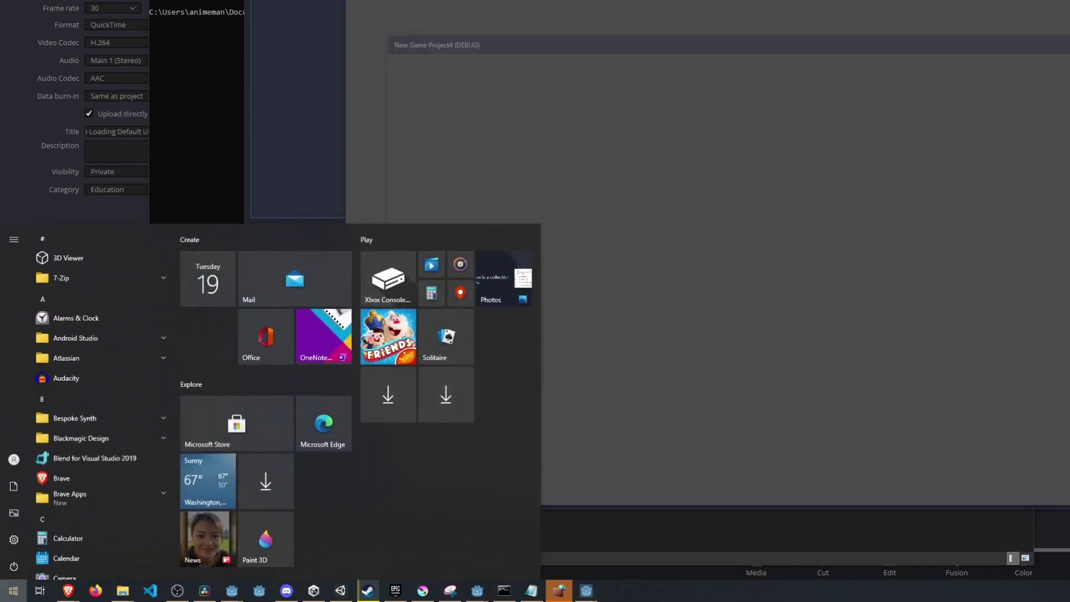
Step: Search the Start menu for 'photopea' and launch the installed Photopea app
type("pho")
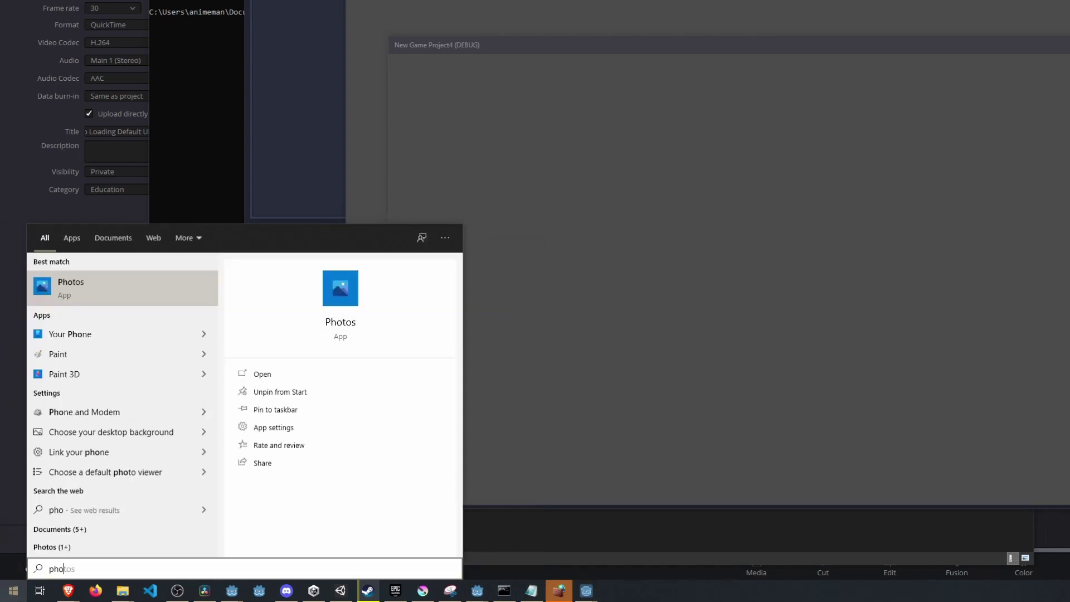
type("topea")
key("Return")
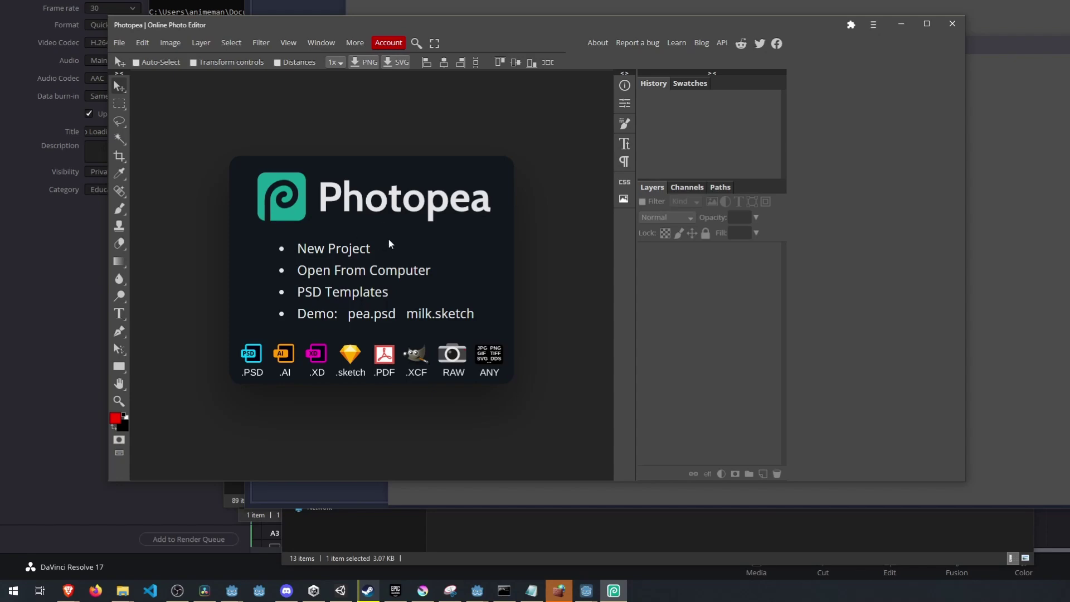
Step: Close the Photopea app window
left_click(951, 26)
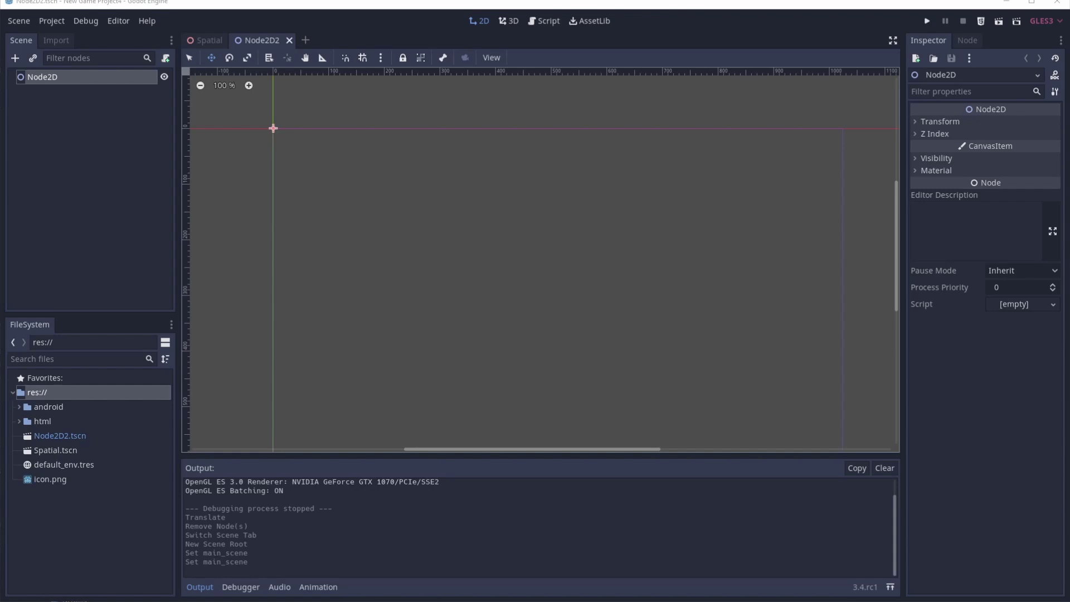
Step: Return to the Spatial 3D scene tab in Godot with Ctrl+Tab
key("ctrl+Tab")
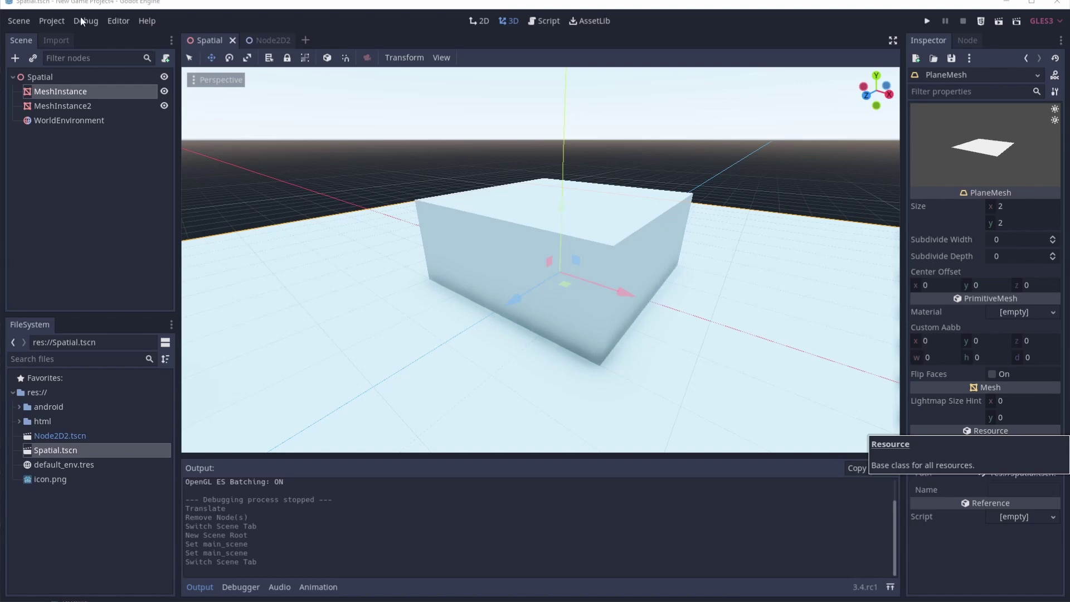
Step: Export the scene via Project > Tools > Export GLTF as Spatial.gltf
left_click(52, 21)
mouse_move(52, 127)
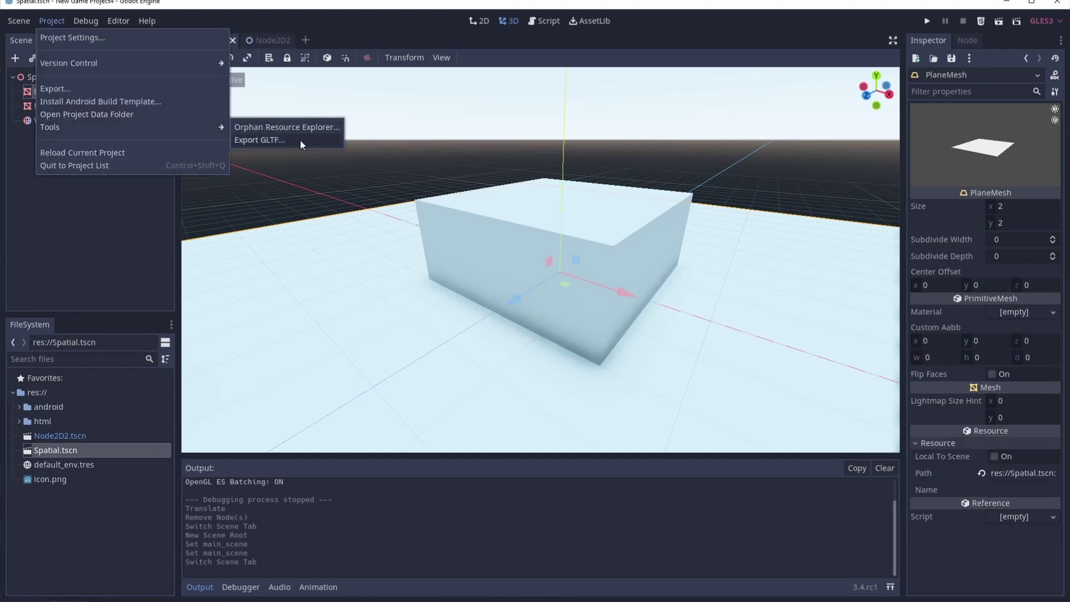
left_click(296, 140)
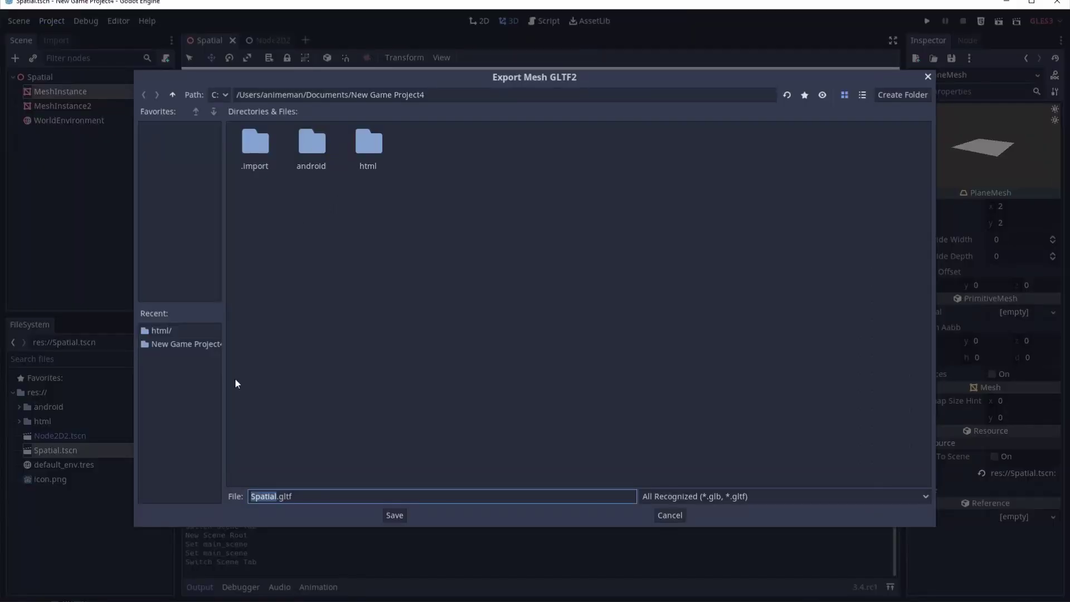
key("ctrl+a")
left_click(393, 516)
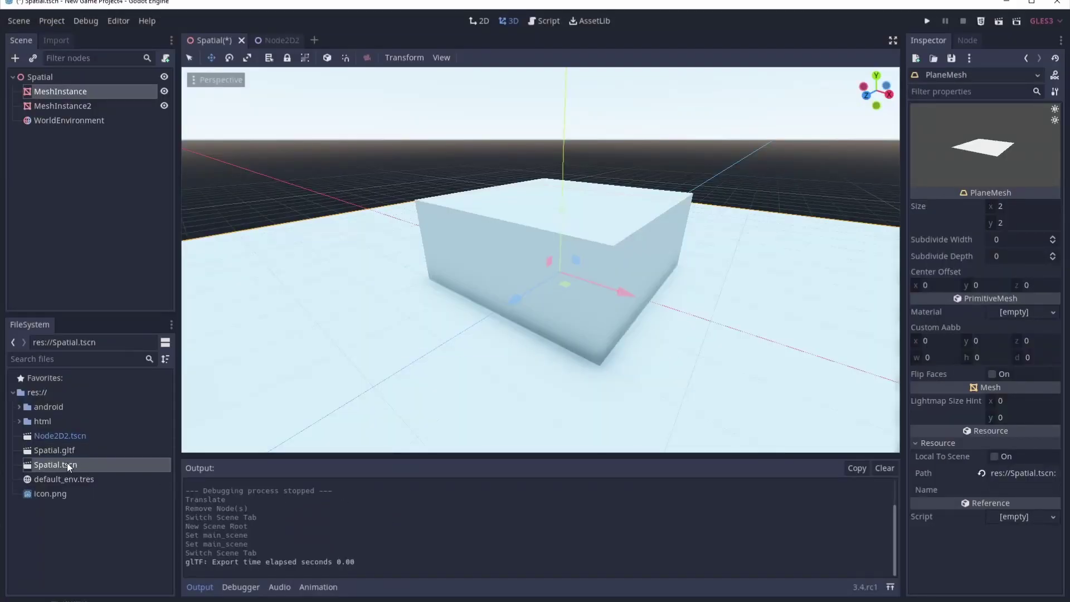
Step: Reveal Spatial.gltf in the system file manager and select the folder path
right_click(55, 450)
left_click(84, 586)
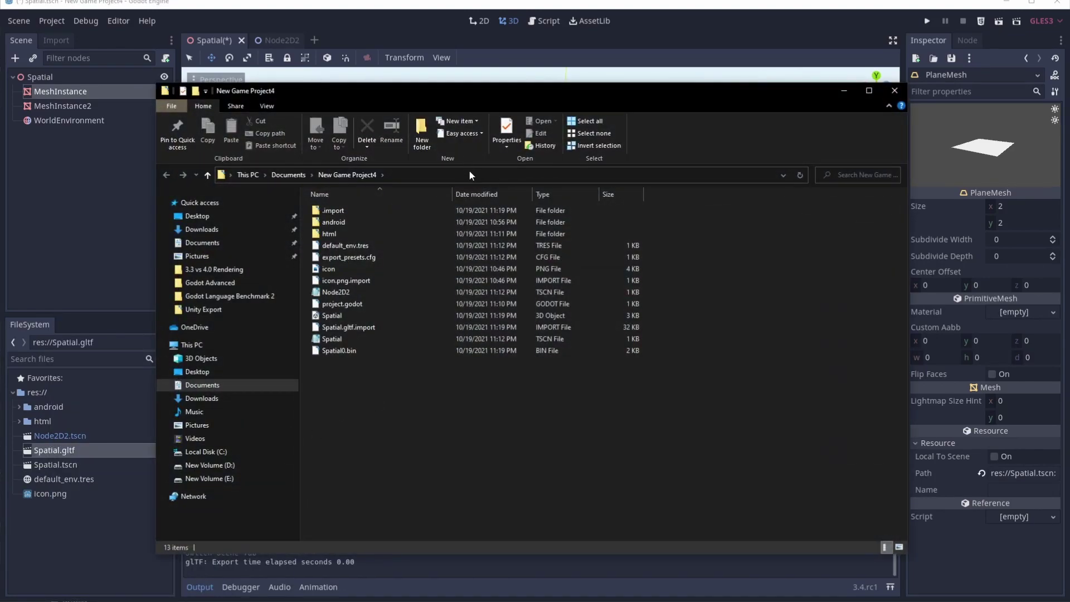
left_click(470, 174)
Step: Copy the New Game Project4 folder path and bring Blender to the front
left_click(470, 174)
key("ctrl+a")
key("ctrl+c")
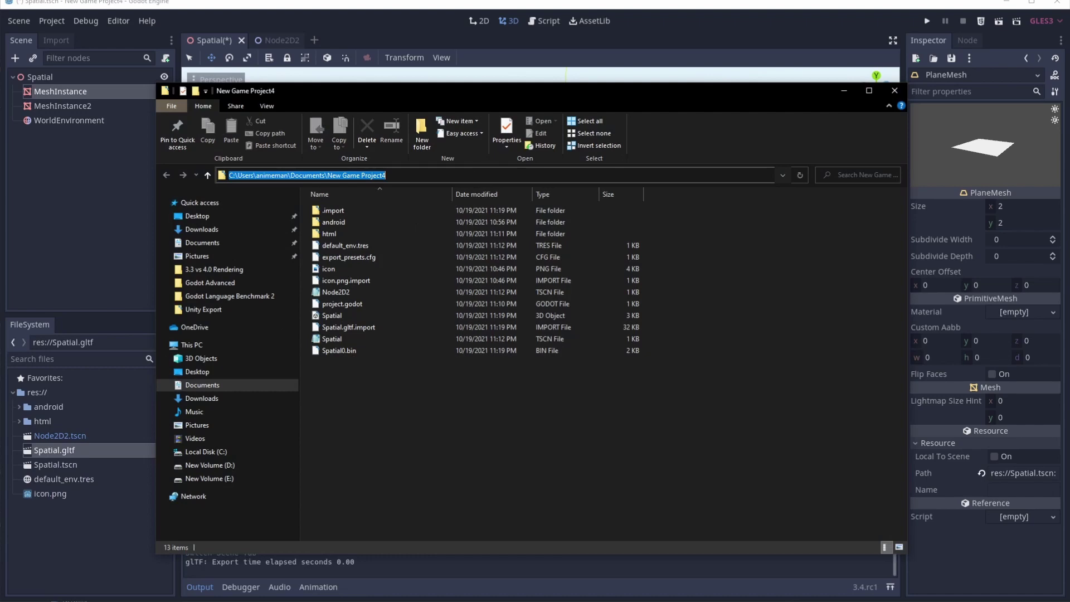
key("super")
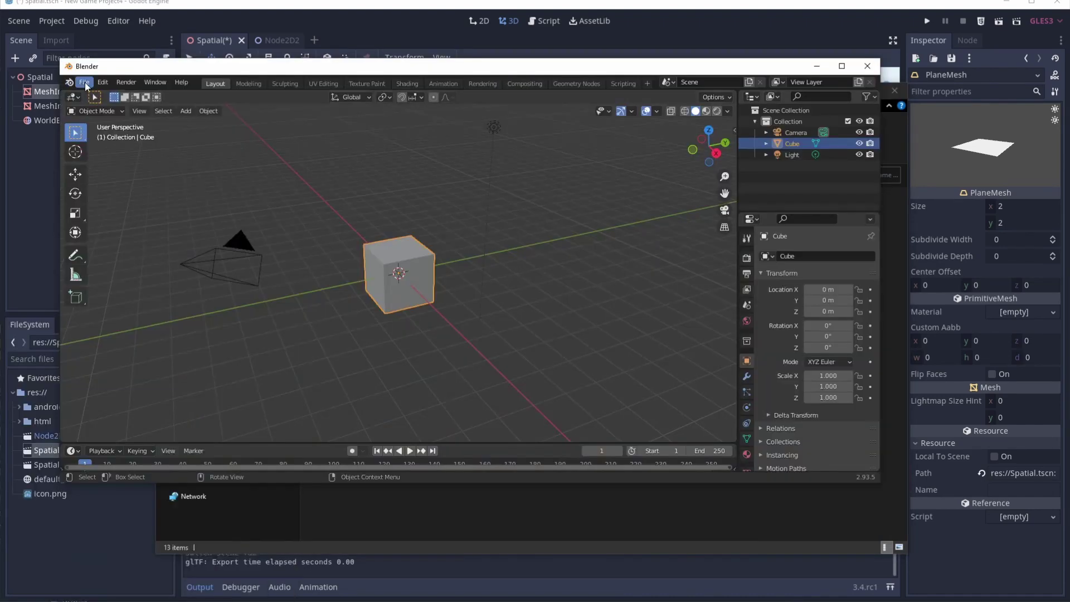
left_click(84, 82)
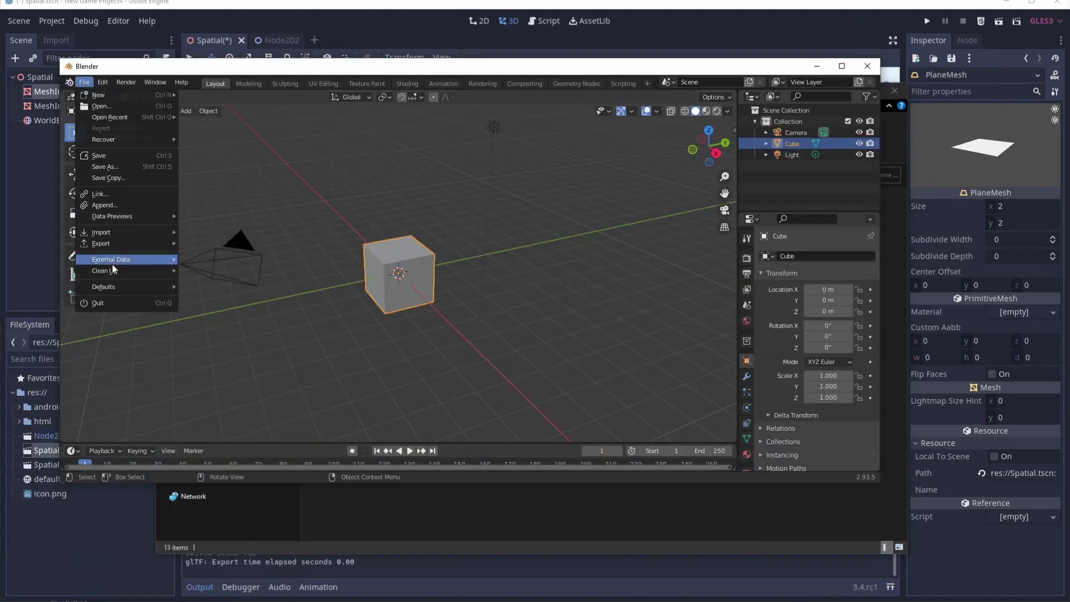
Step: Import Spatial.gltf with glTF 2.0 import from the pasted project folder path
mouse_move(125, 236)
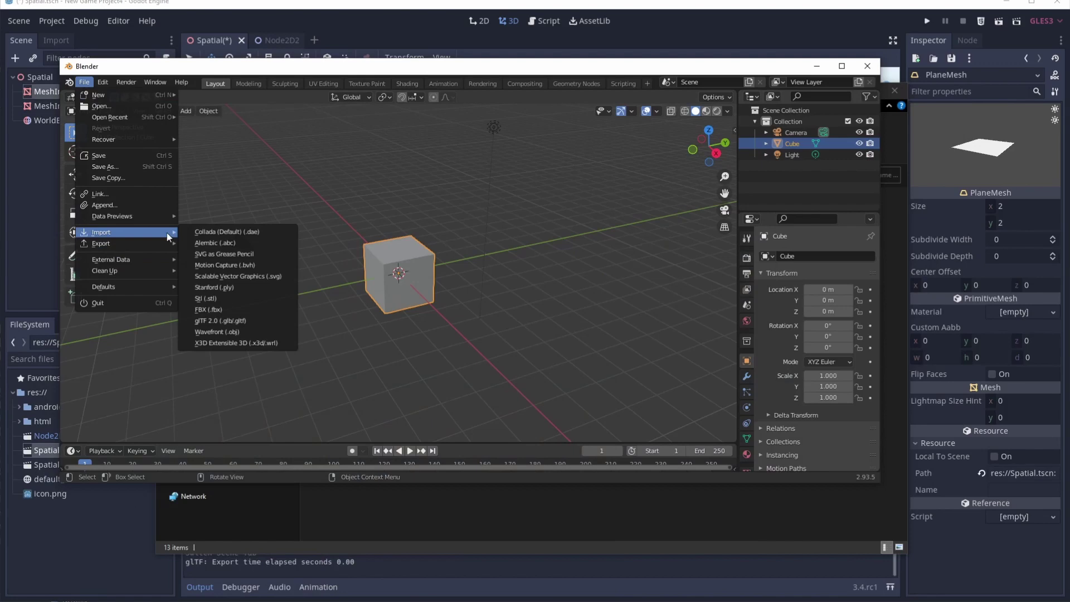
left_click(239, 322)
left_click(483, 123)
key("ctrl+v")
key("Return")
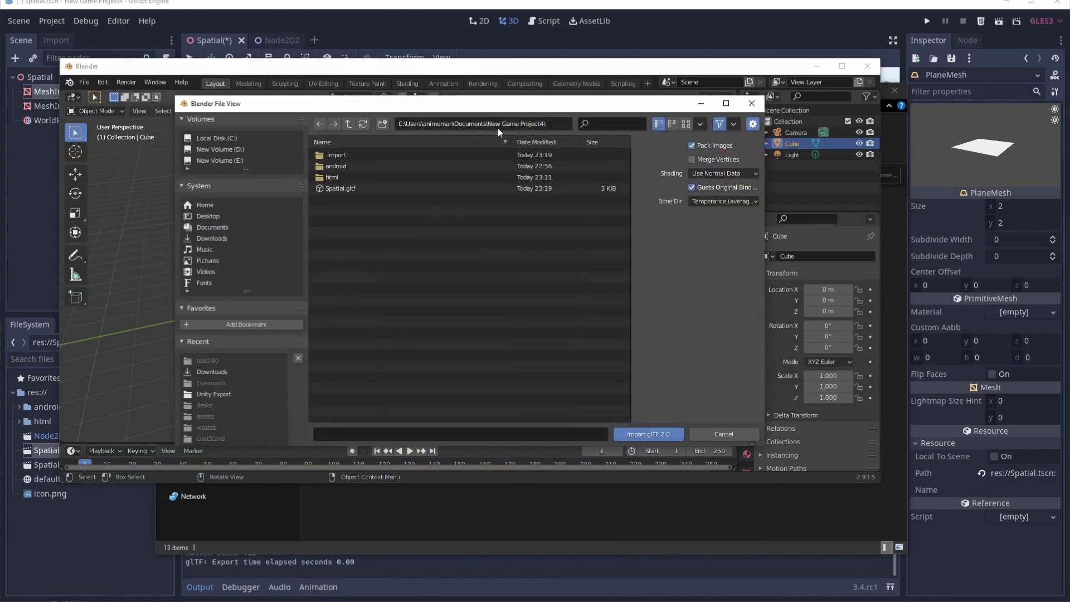
double_click(360, 188)
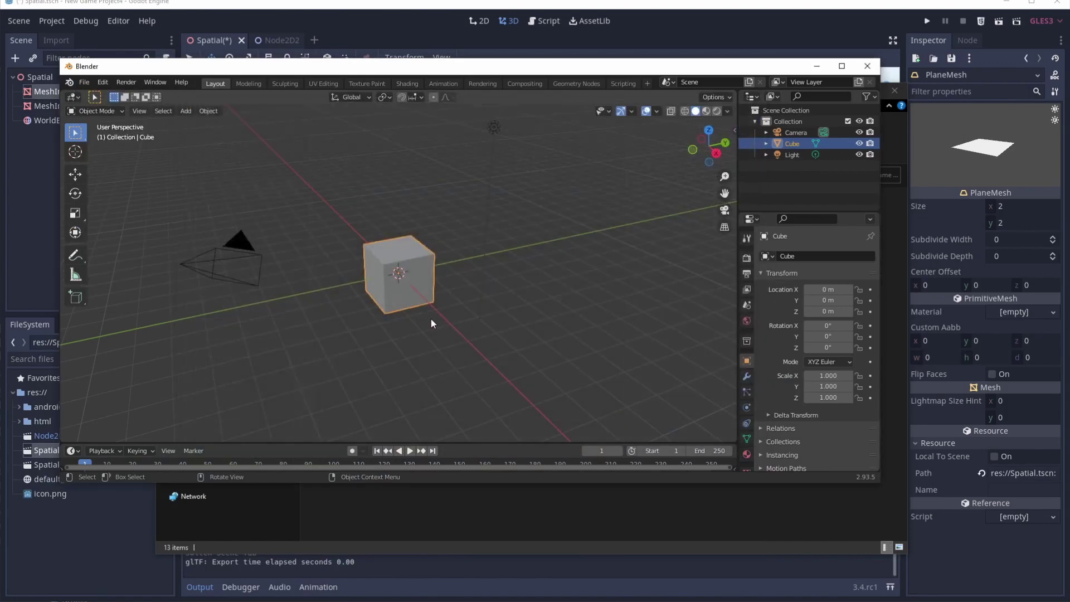
Step: Orbit the view and enlarge the Blender window to see the imported box and plane
middle_click_drag(490, 327, 293, 300)
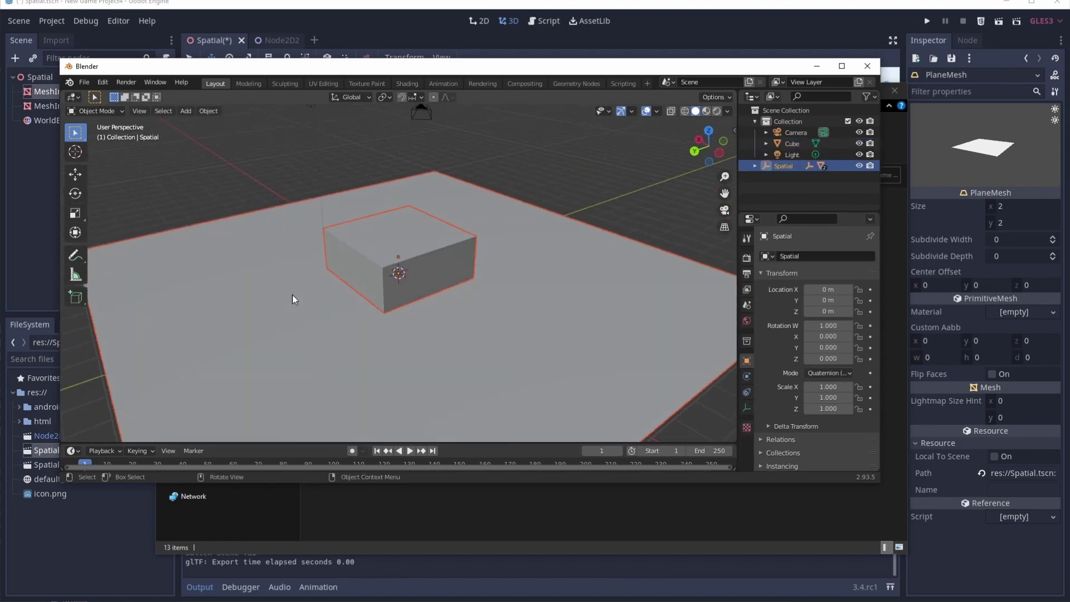
left_click_drag(879, 483, 909, 507)
left_click_drag(946, 541, 1026, 577)
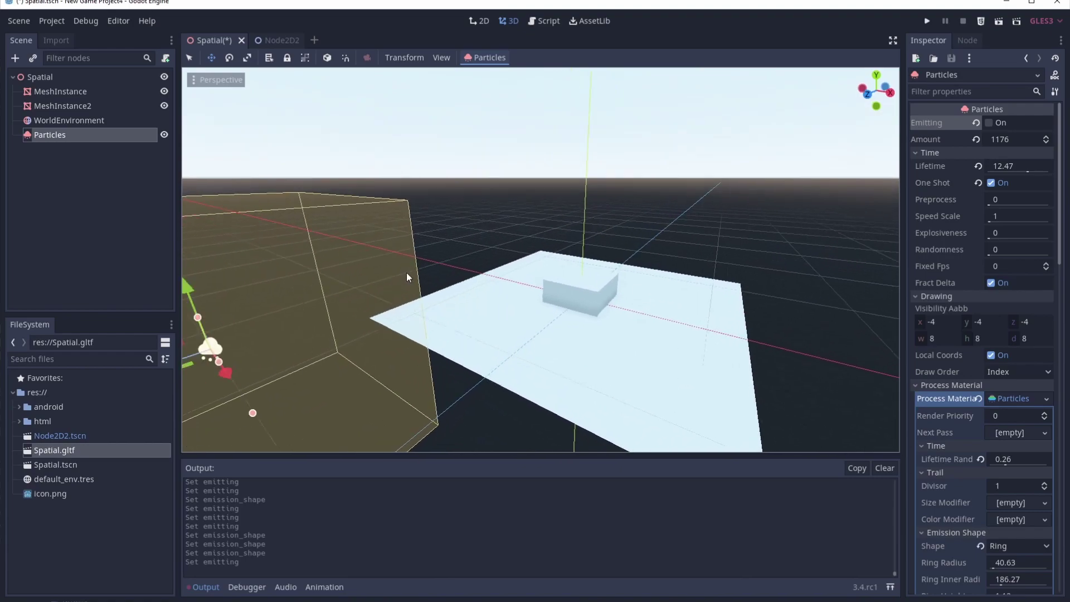
Step: Delete the selected Particles node and confirm the removal
key("Delete")
key("Return")
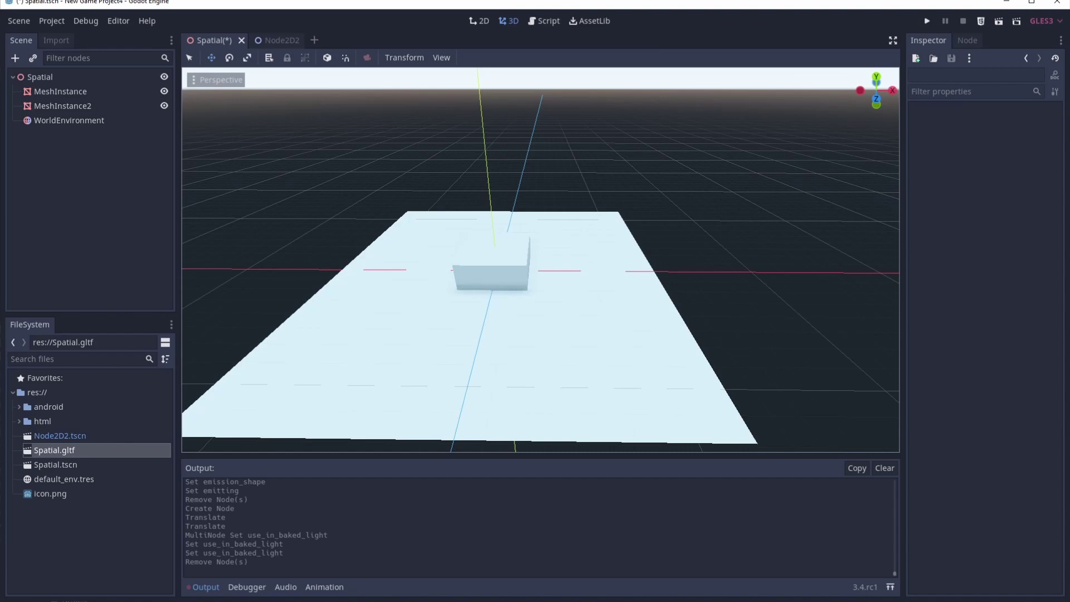
Step: Begin adding a child node under Spatial, then cancel the dialog
right_click(58, 76)
left_click(106, 85)
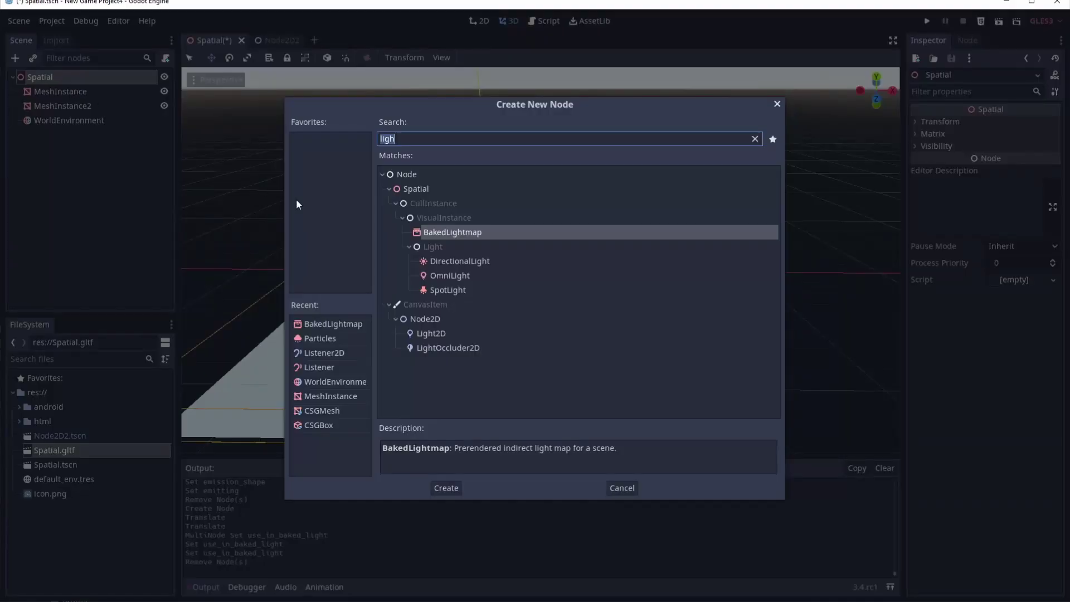
left_click(622, 488)
Step: Select WorldEnvironment and enable Glow in the Inspector
left_click(69, 120)
scroll(979, 213, "down", 5)
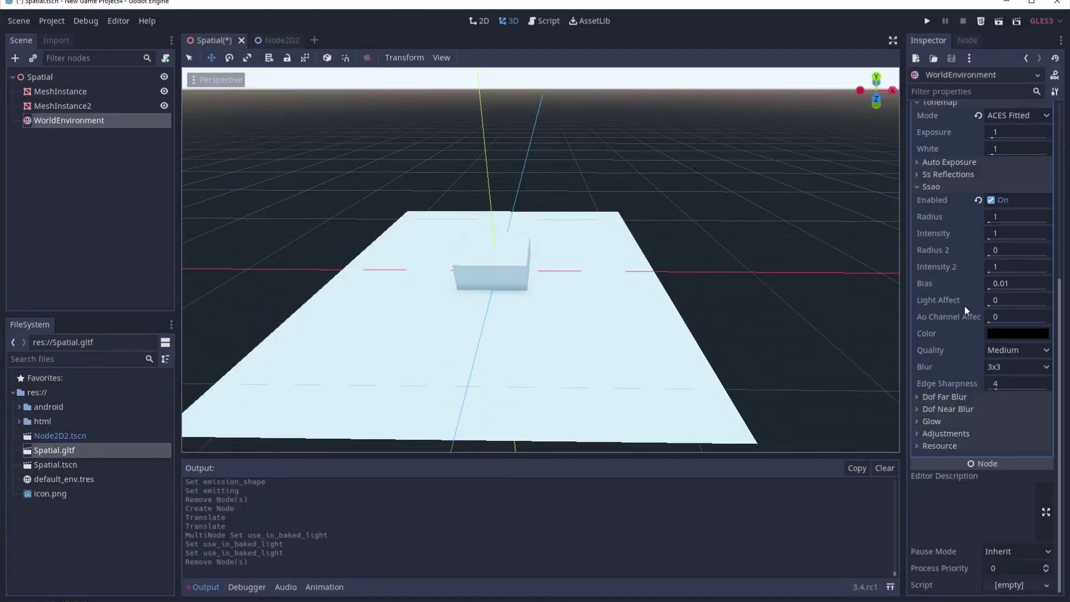
left_click(940, 415)
left_click(993, 418)
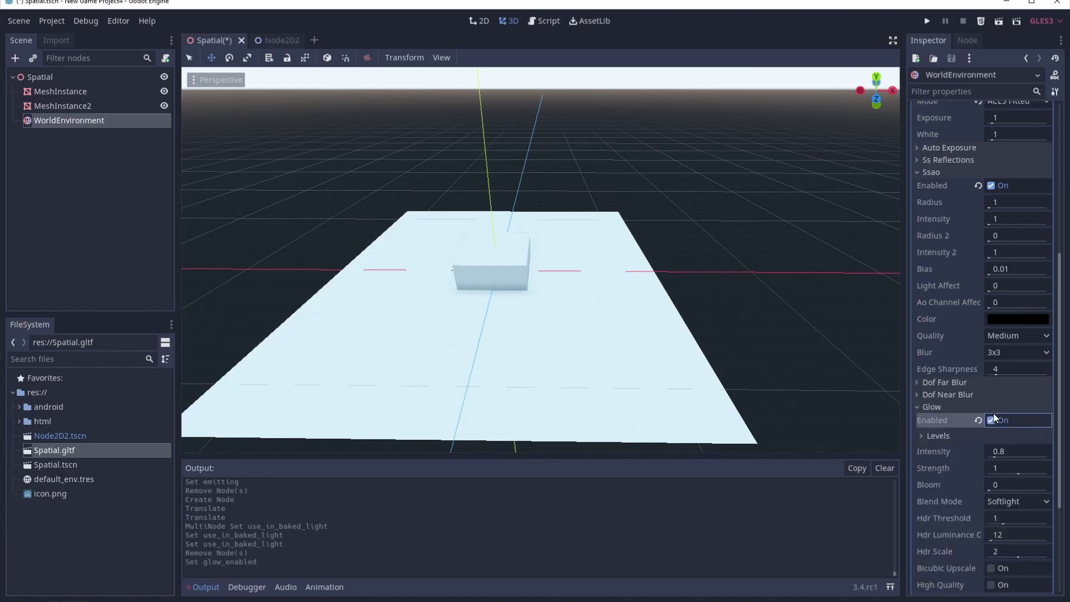
Step: Turn on High Quality glow and raise glow Strength to 1.49
scroll(974, 348, "down", 3)
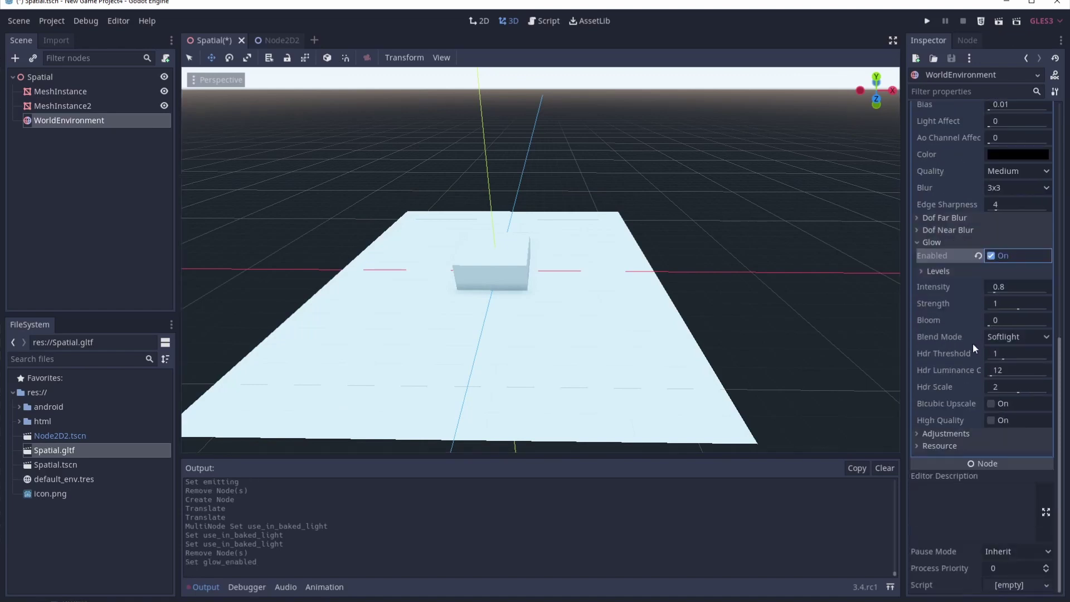
left_click(939, 270)
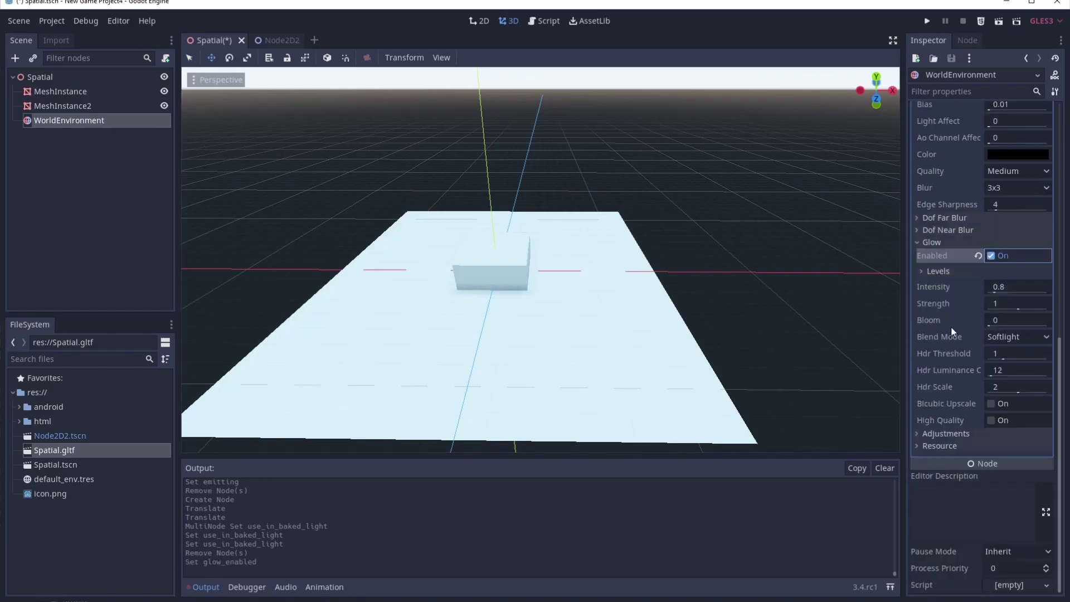
left_click(991, 421)
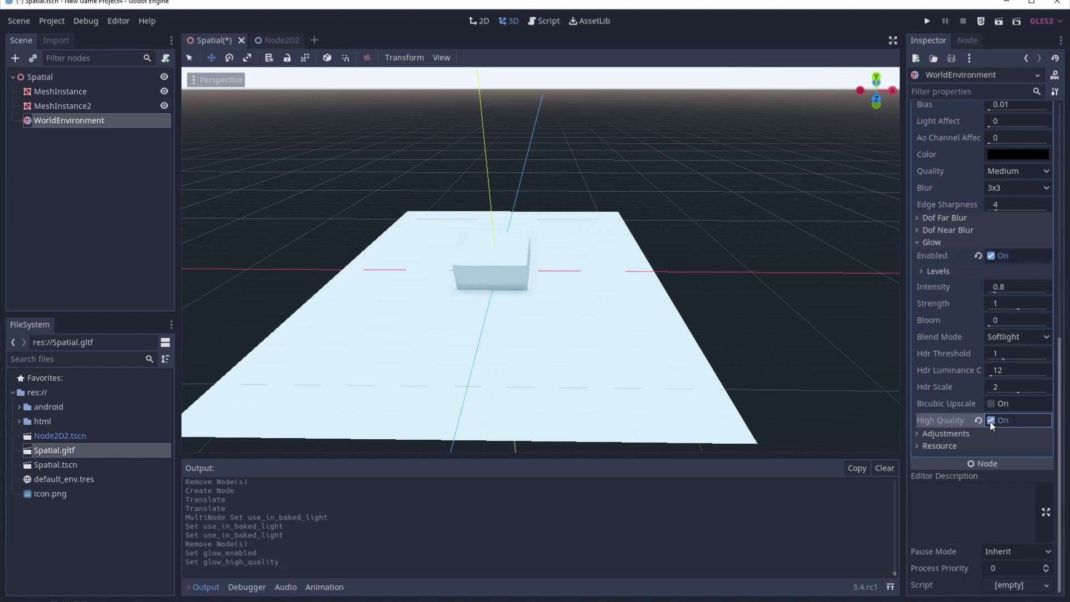
left_click_drag(901, 317, 843, 317)
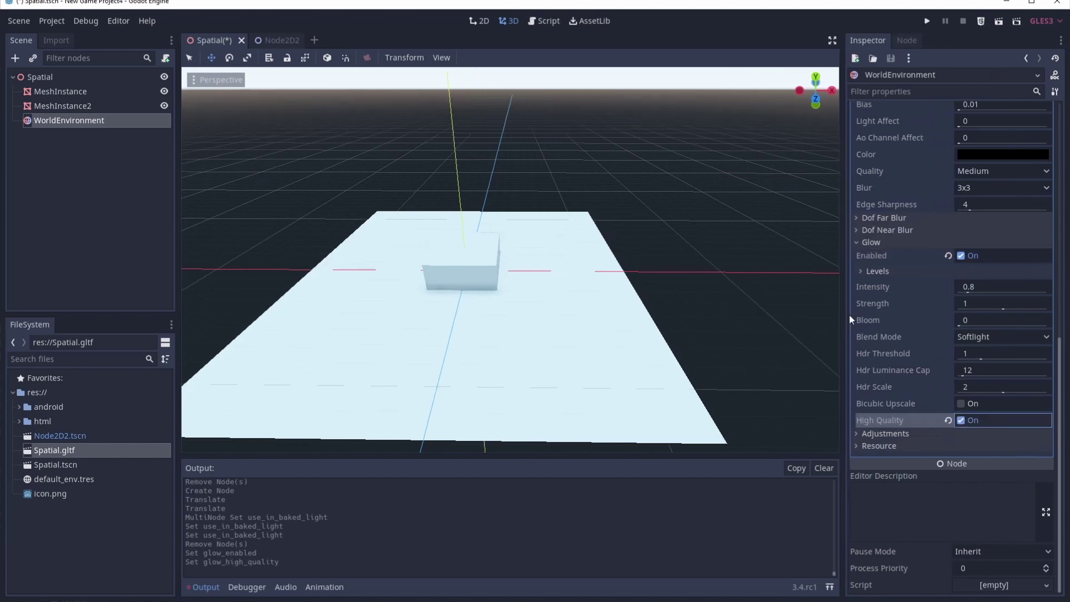
left_click_drag(1003, 303, 1025, 309)
Step: Toggle High Quality glow to compare, leave it on, and enable Bicubic Upscale
left_click(967, 421)
left_click(966, 421)
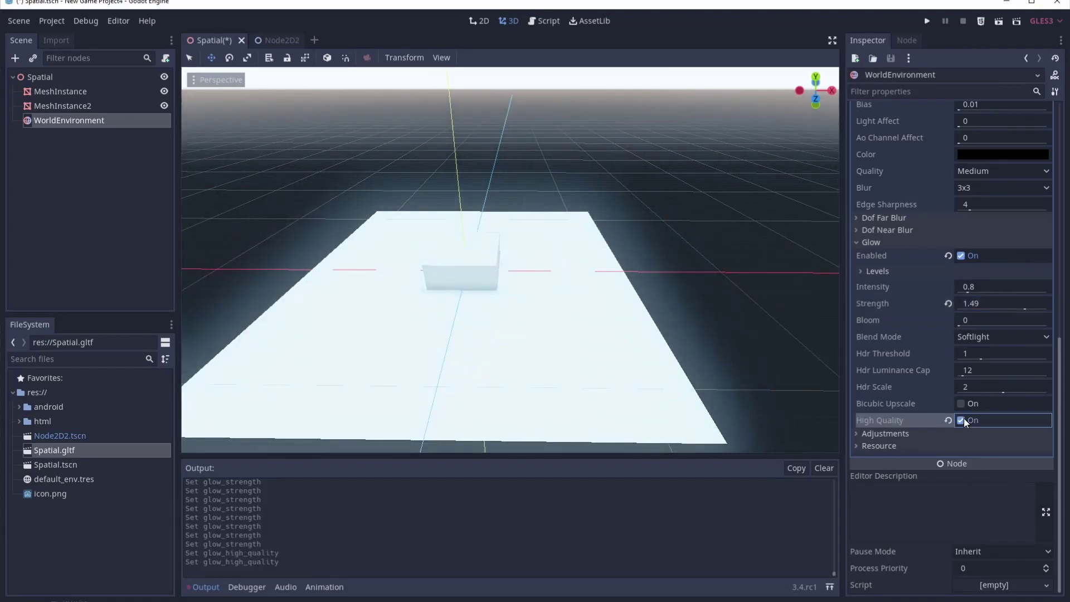
left_click(966, 421)
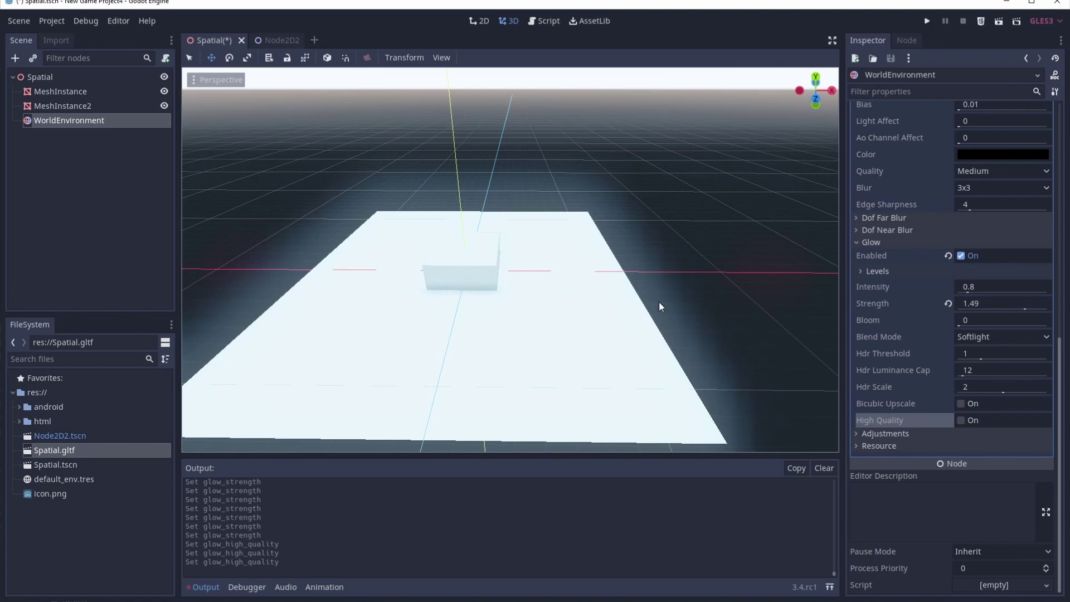
left_click(961, 421)
left_click(961, 421)
left_click(961, 420)
left_click(961, 421)
left_click(961, 421)
left_click(961, 421)
left_click(961, 421)
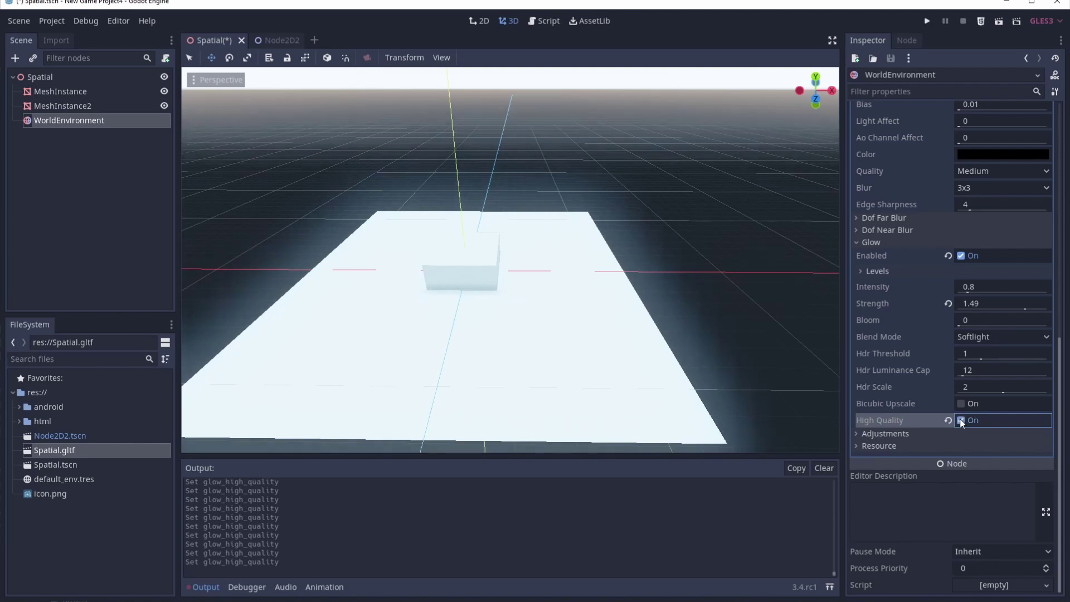
left_click(961, 404)
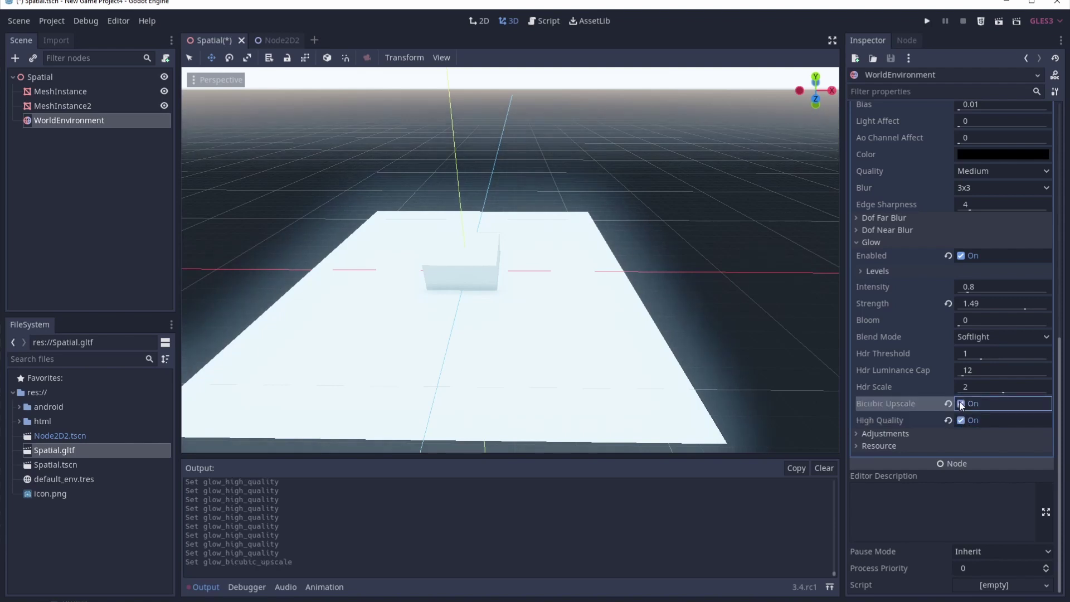